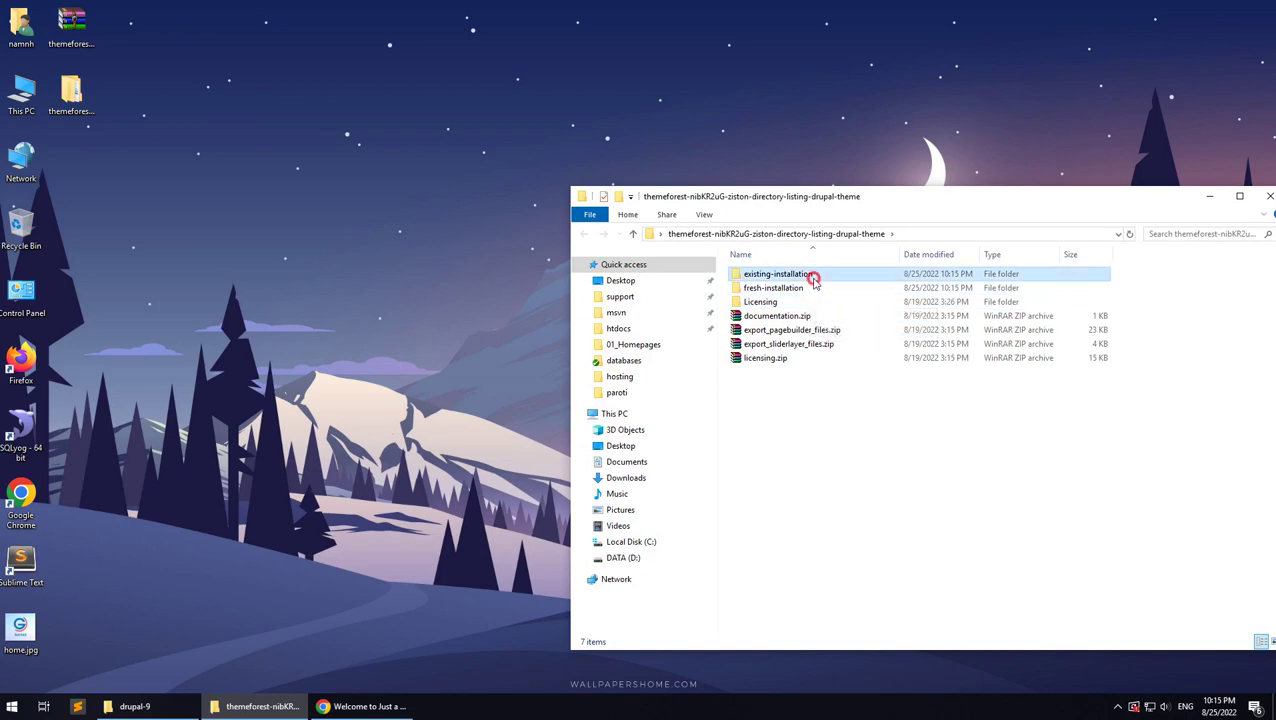
Step: Look over the theme package's archive files, then the local Drupal site's address in the Chrome browser
click(770, 316)
click(762, 358)
click(759, 394)
click(345, 706)
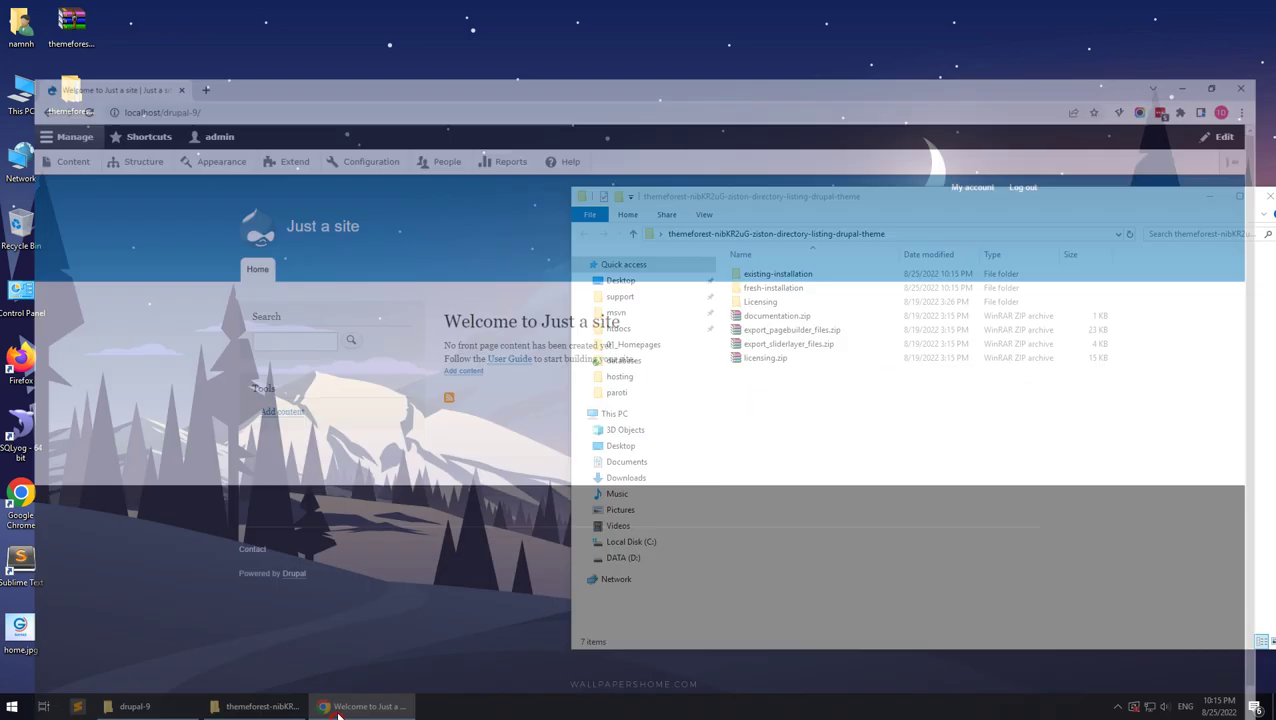
double_click(135, 34)
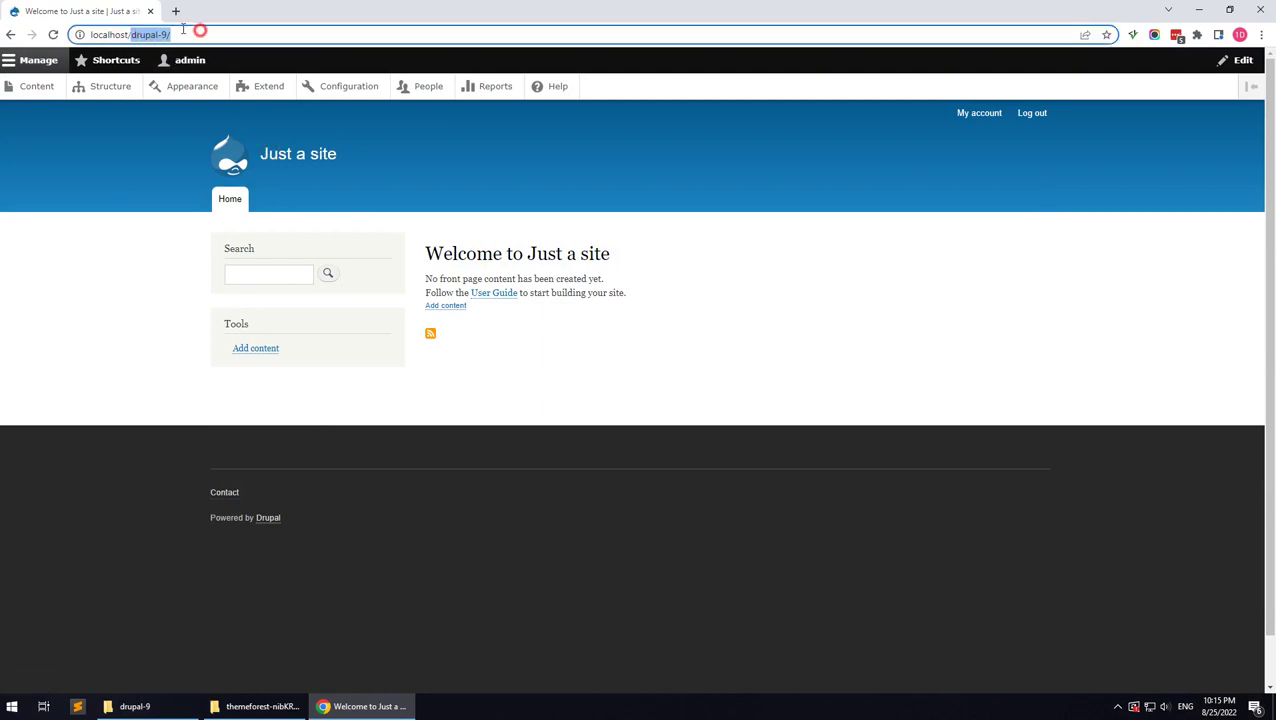
Step: In File Explorer, copy the libraries folder from the theme package's existing-installation folder into the drupal-9 site folder
click(130, 706)
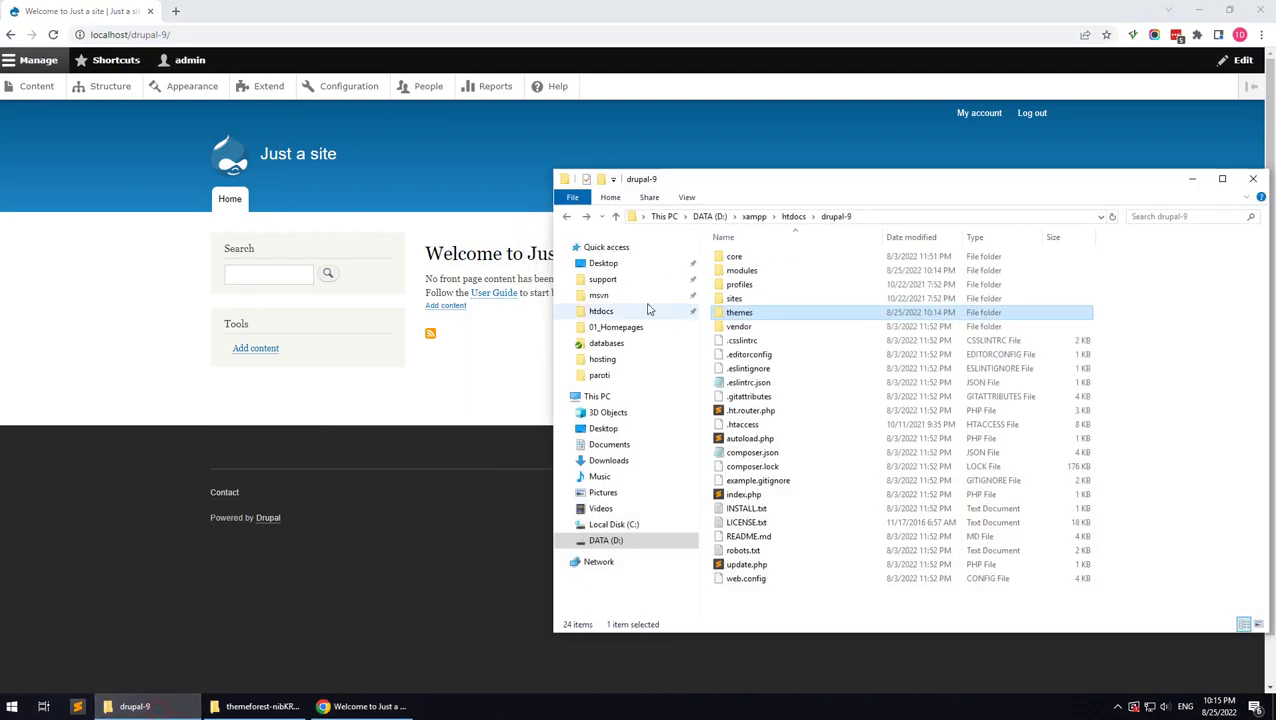
click(836, 216)
click(262, 706)
drag(913, 200, 387, 165)
click(265, 239)
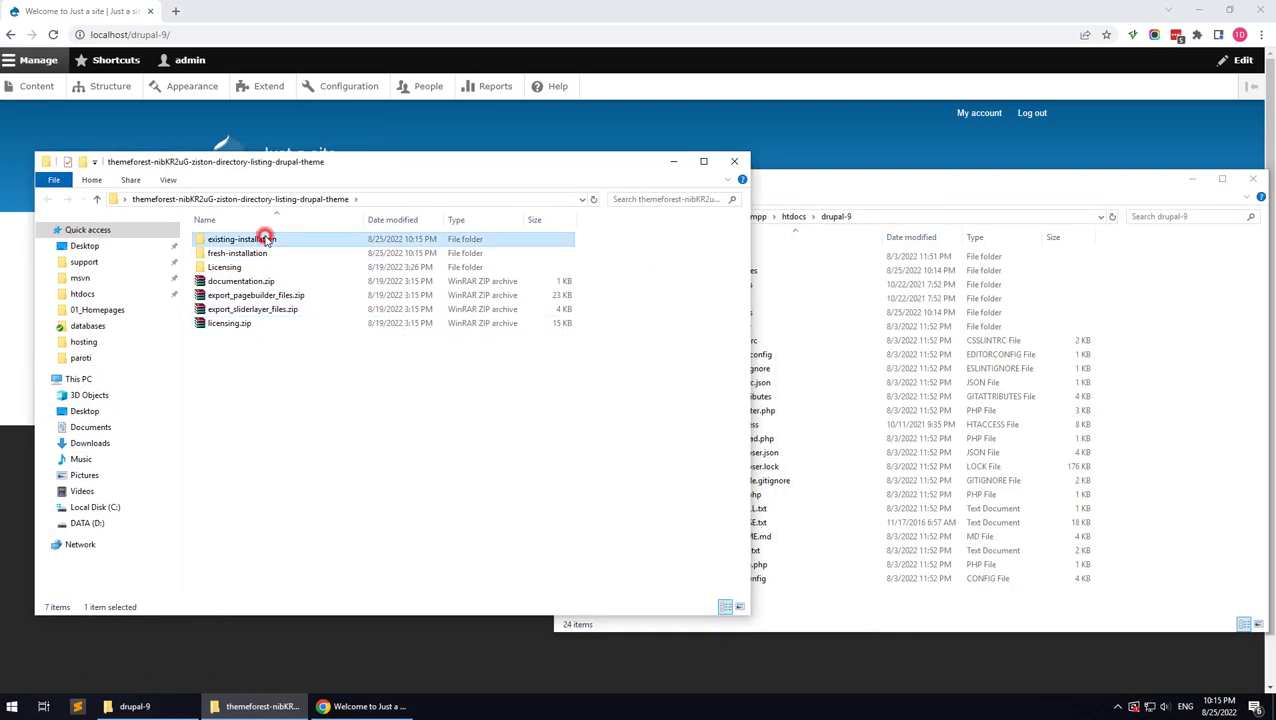
double_click(265, 239)
key(alt+Tab)
drag(221, 240, 1083, 366)
Step: Copy the contrib and custom folders from the package's modules folder into the modules folder of drupal-9
click(237, 255)
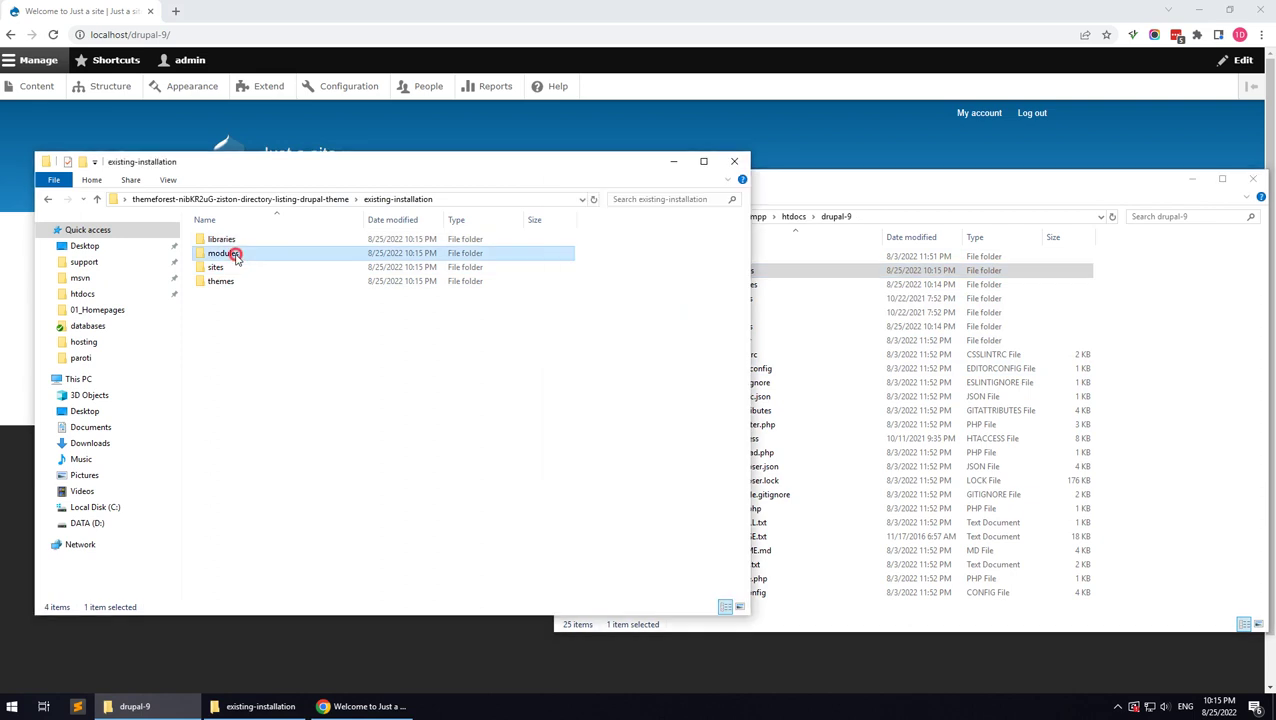
double_click(237, 255)
key(alt+Tab)
double_click(746, 287)
drag(700, 184, 829, 182)
click(268, 290)
drag(268, 290, 926, 373)
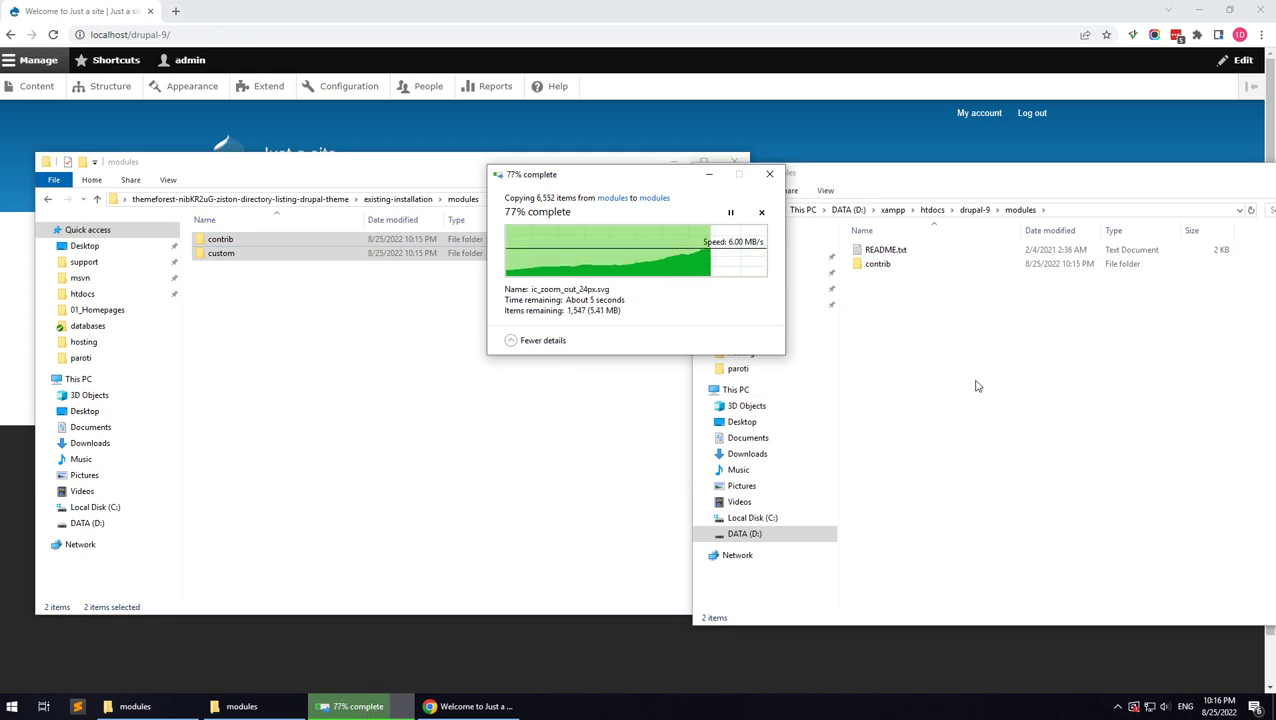
Step: Copy the default folder from the package's sites folder into the sites folder of drupal-9
click(976, 210)
click(398, 199)
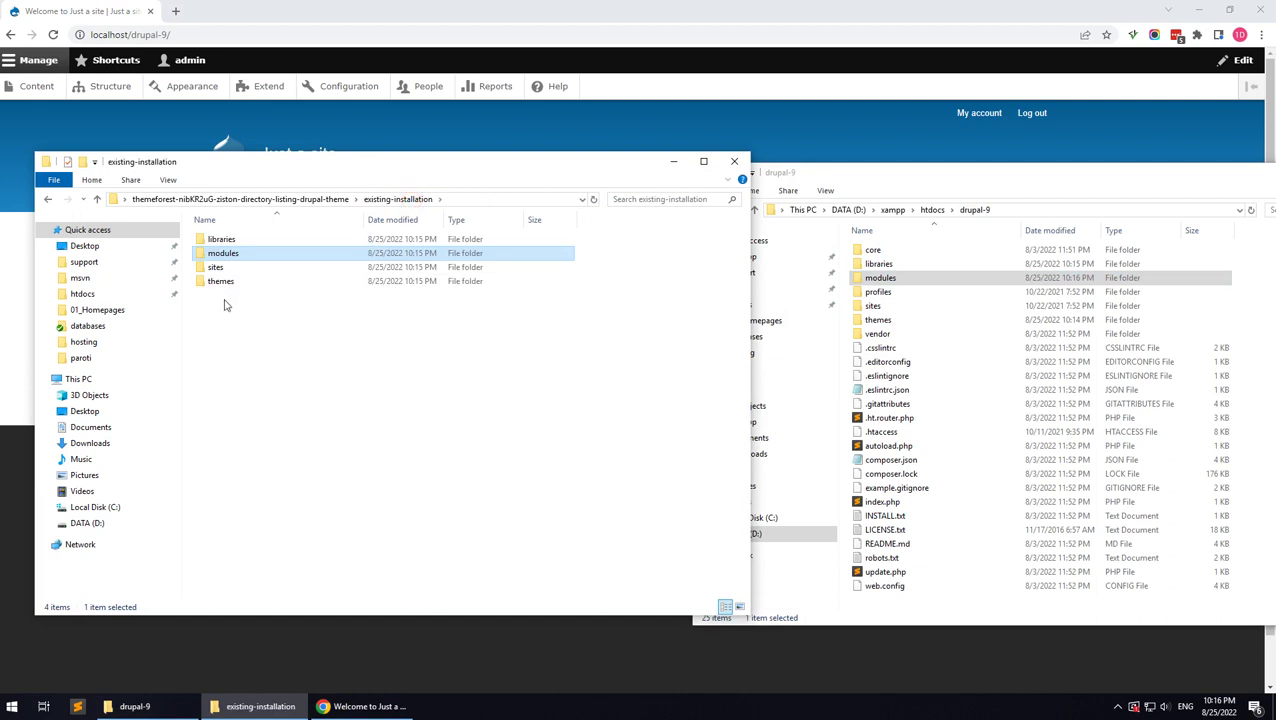
double_click(215, 268)
click(862, 308)
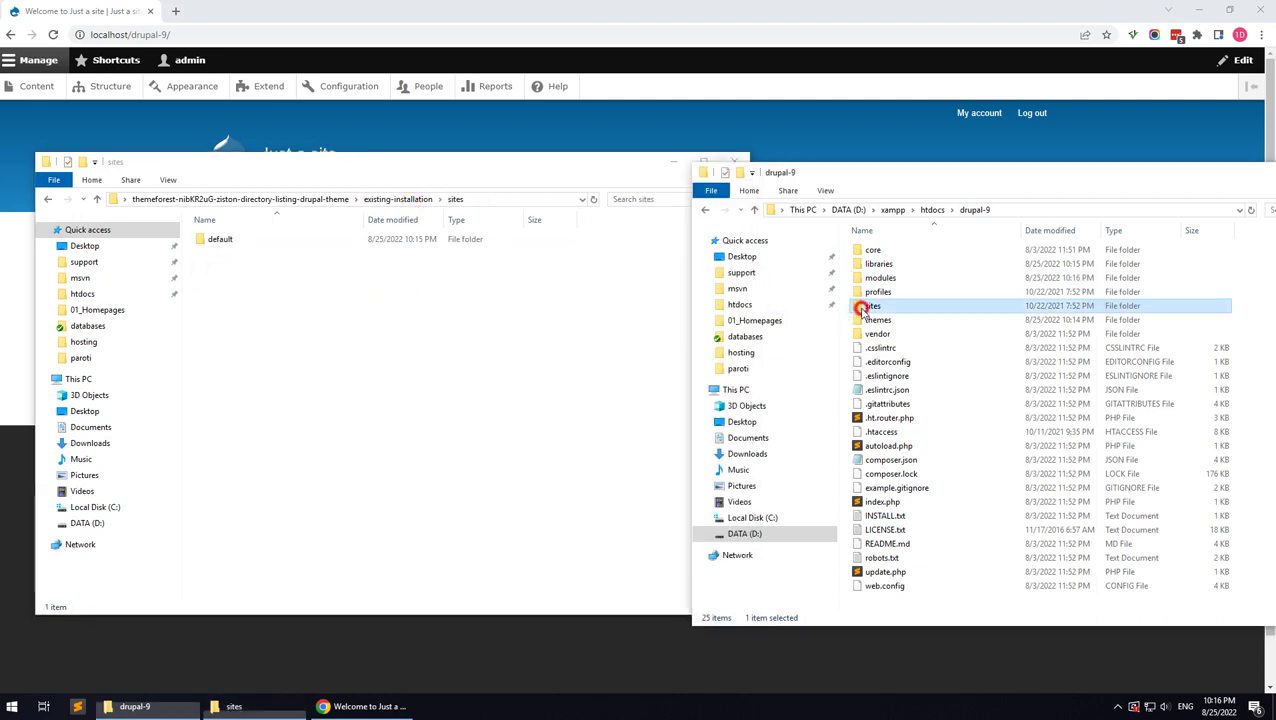
double_click(862, 308)
click(250, 242)
click(1045, 399)
click(983, 246)
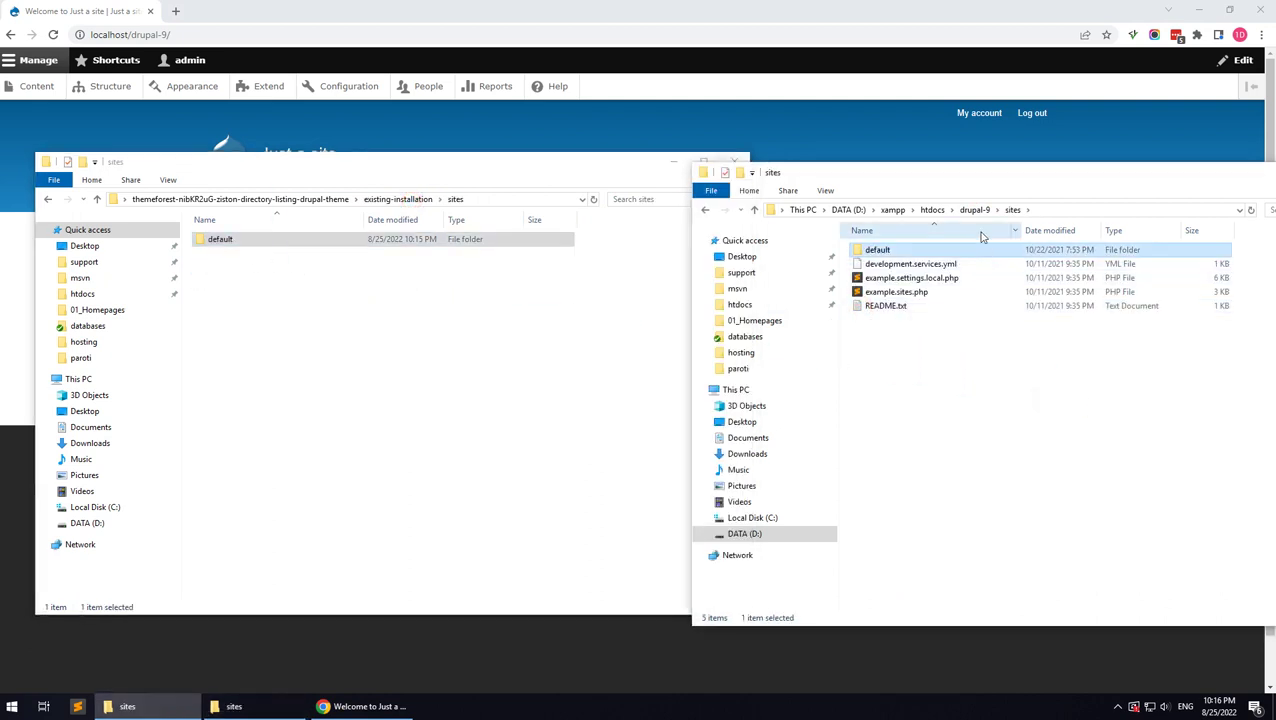
Step: Copy the custom folder from the package's themes folder into the themes folder of drupal-9 and open the copy
click(976, 210)
click(400, 199)
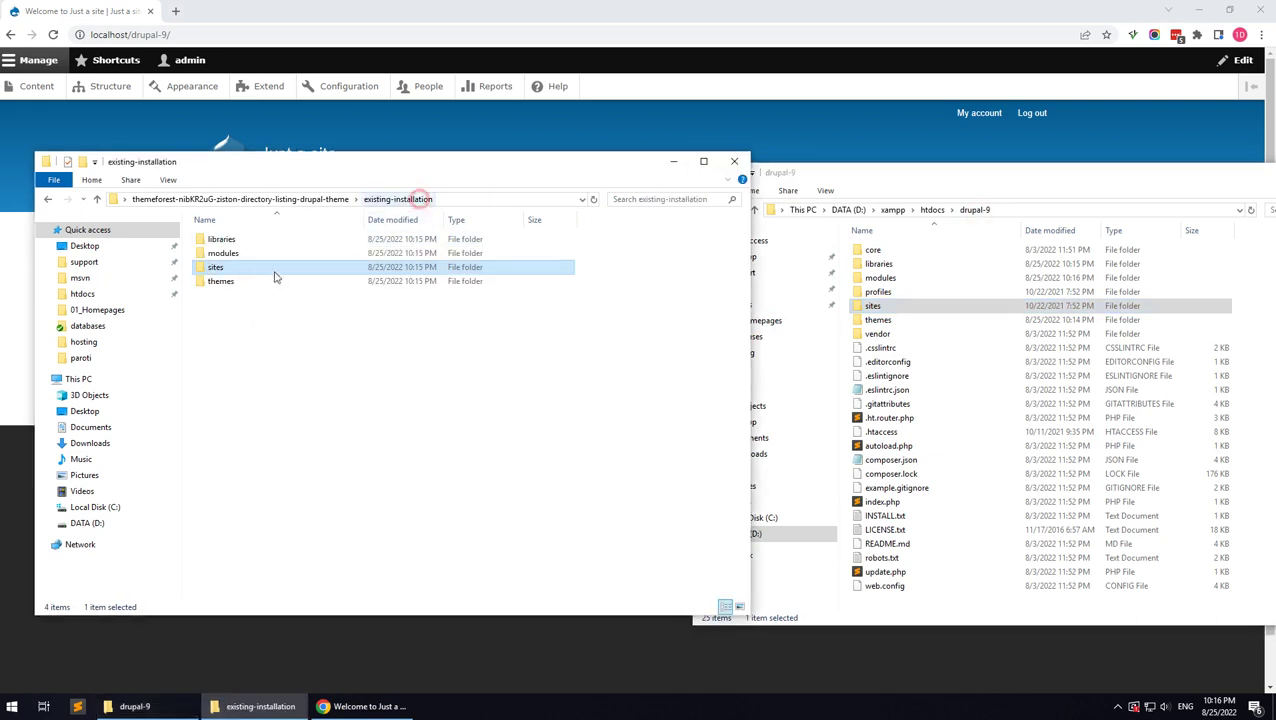
double_click(876, 320)
double_click(220, 281)
drag(220, 240, 958, 358)
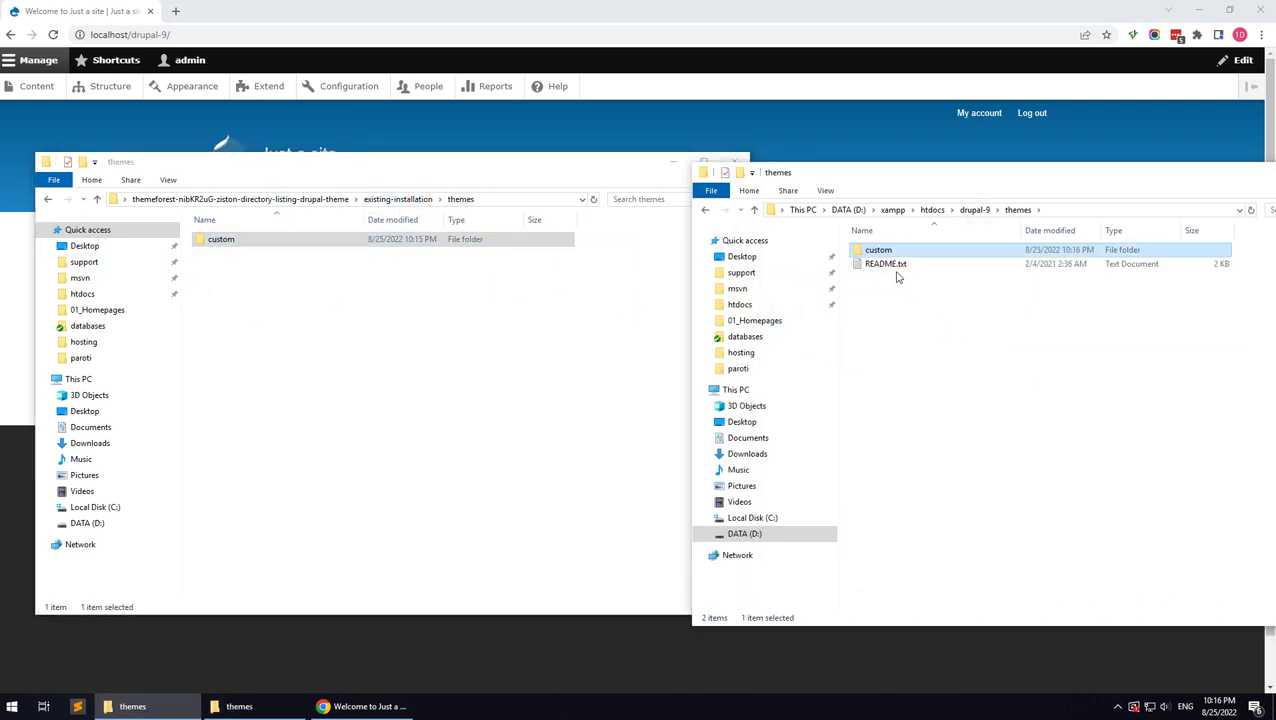
double_click(880, 250)
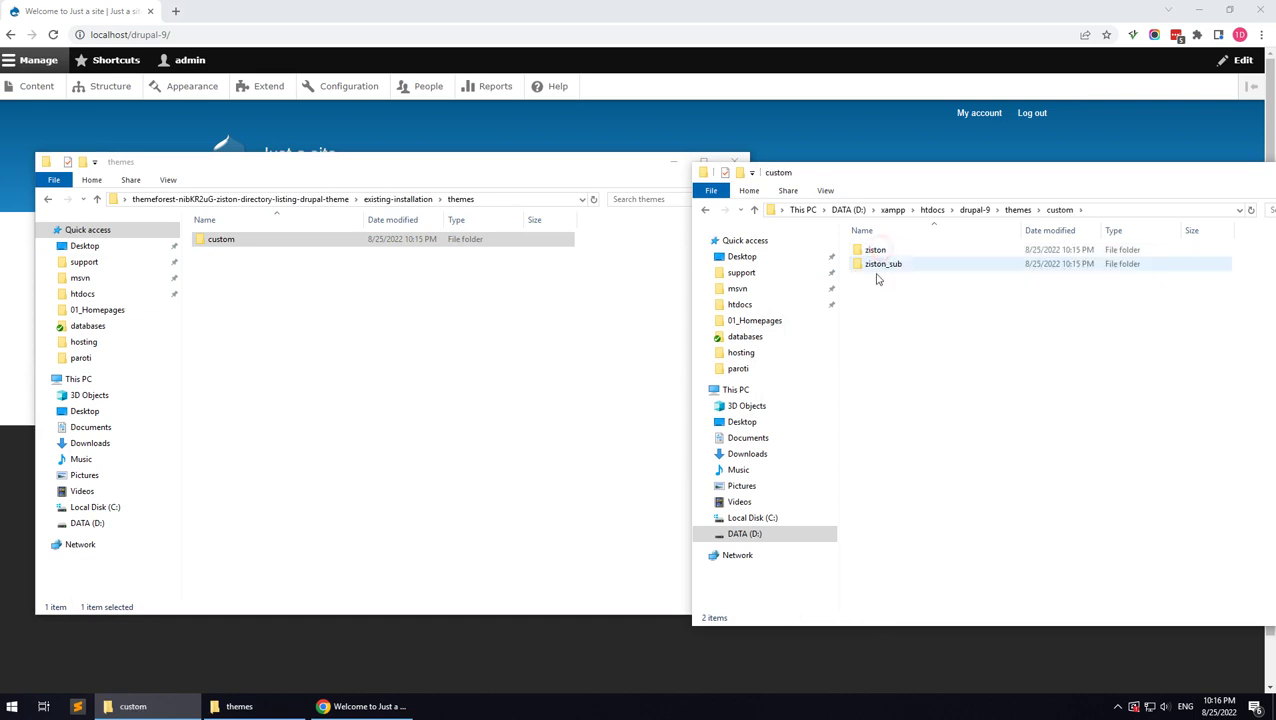
Step: Switch to the Drupal site in the browser and install Ziston subtheme as the default theme
click(560, 156)
click(322, 140)
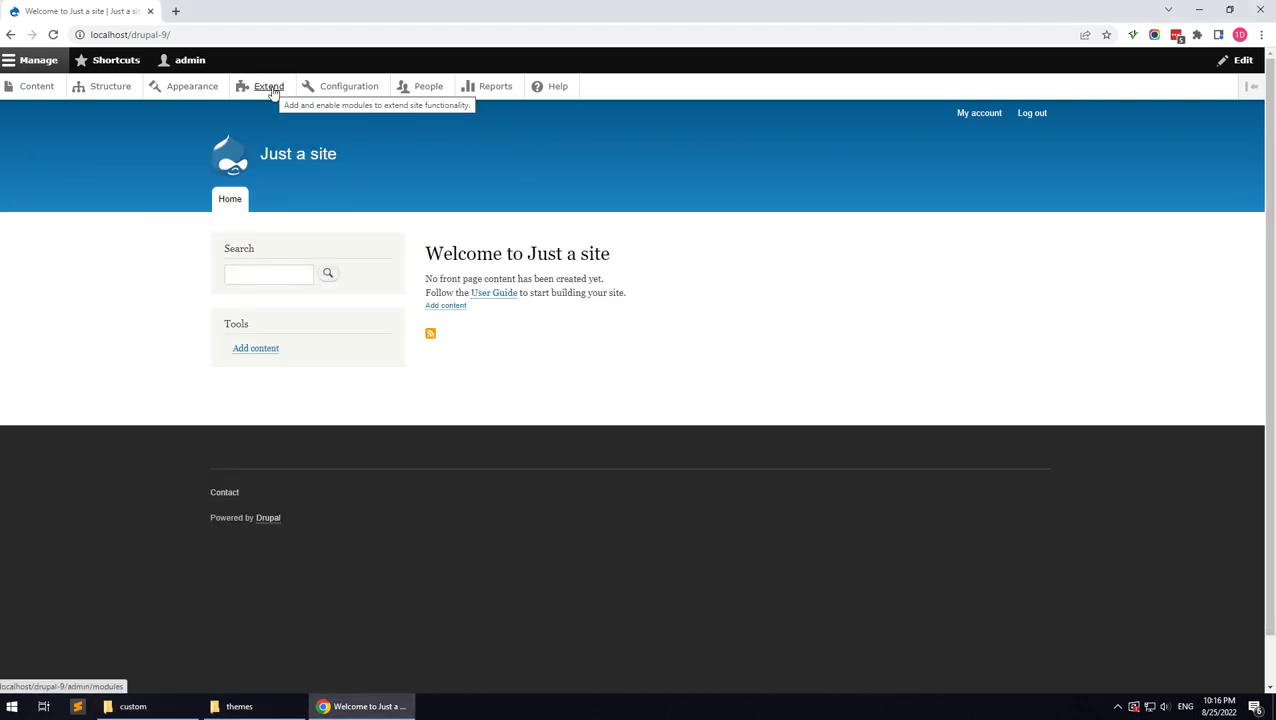
click(201, 87)
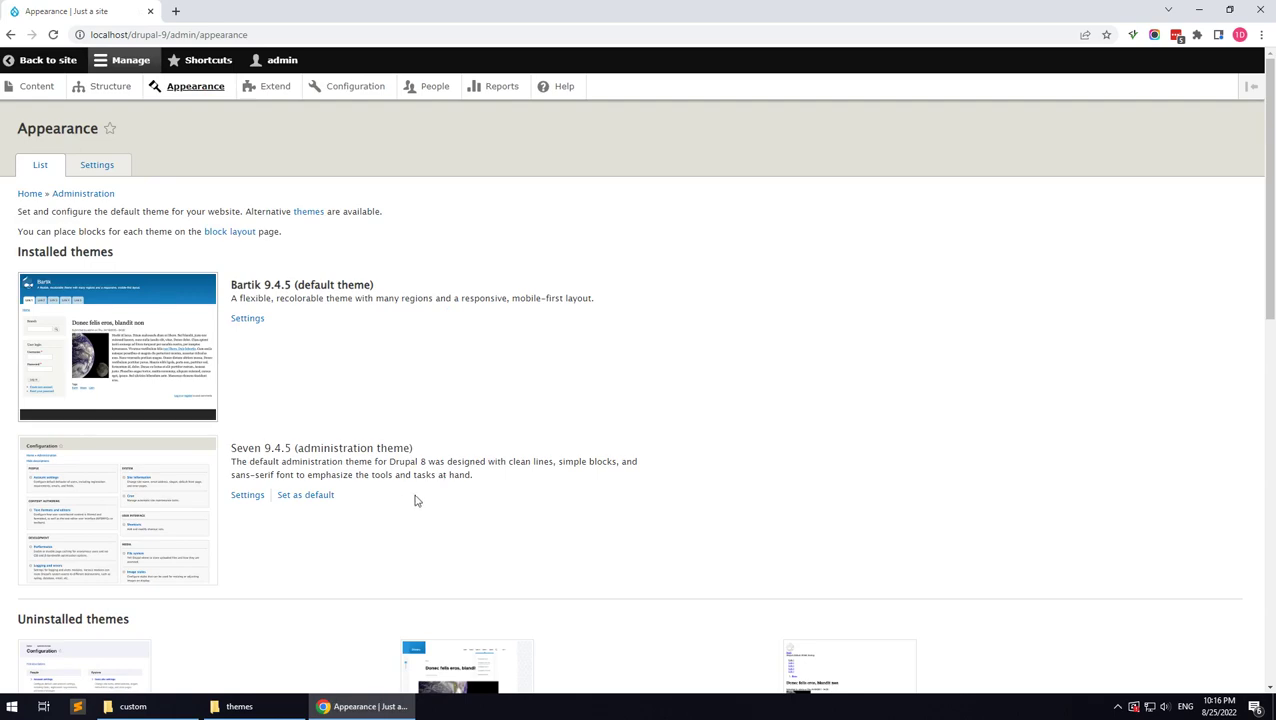
scroll(413, 501, down, 5)
double_click(833, 467)
click(720, 548)
click(857, 500)
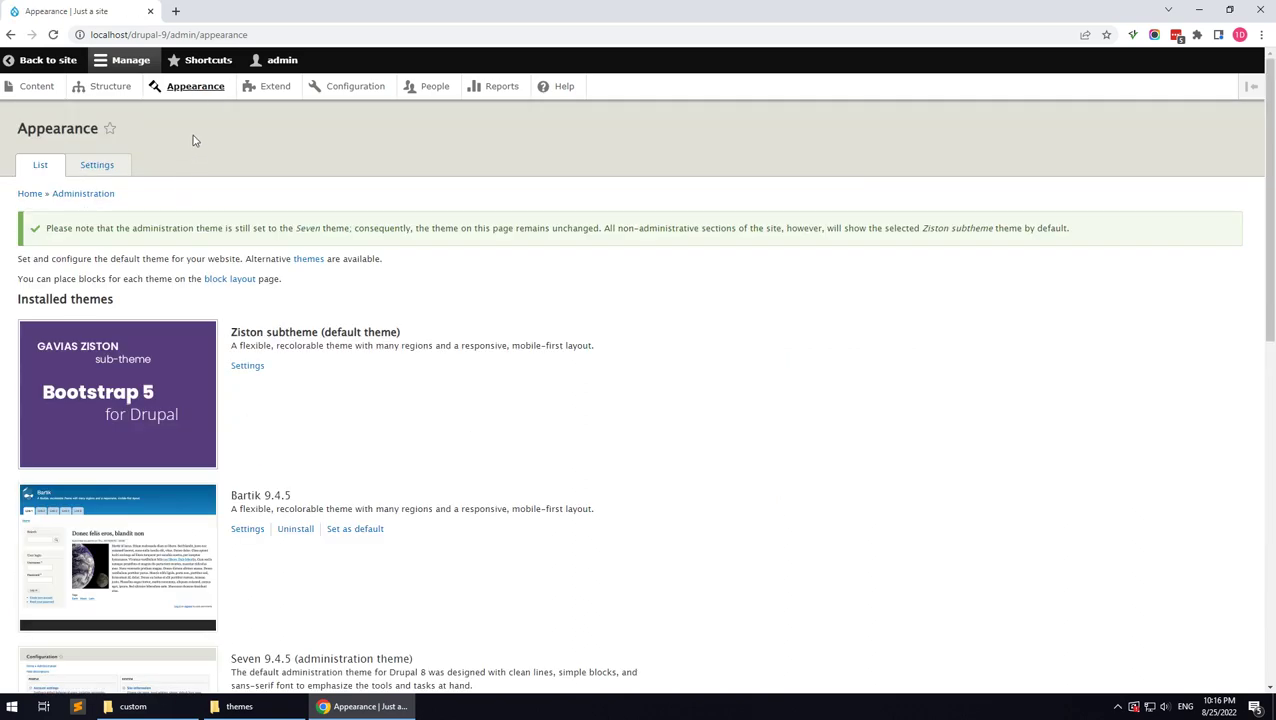
Step: Filter the modules by "gavias" and install Gavias Page Builder, SliderLayer, Custom View, Themer and Ziston Themer
click(268, 87)
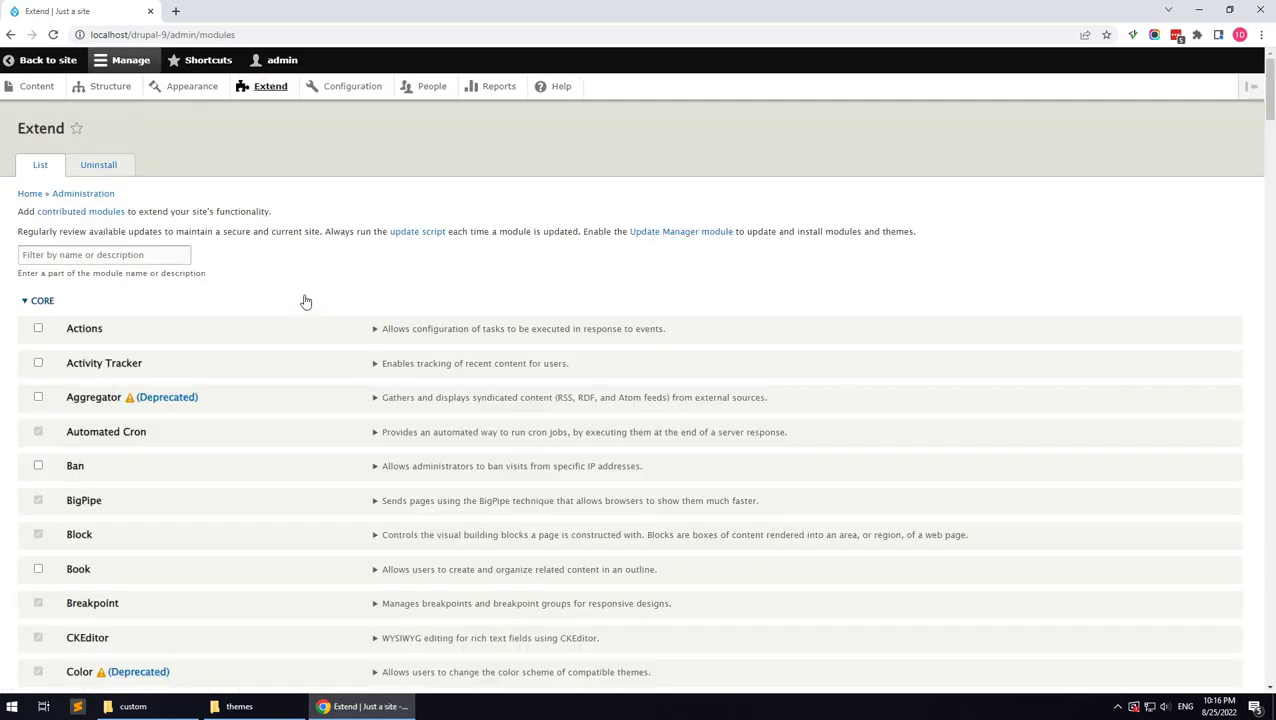
click(169, 258)
text(gavias)
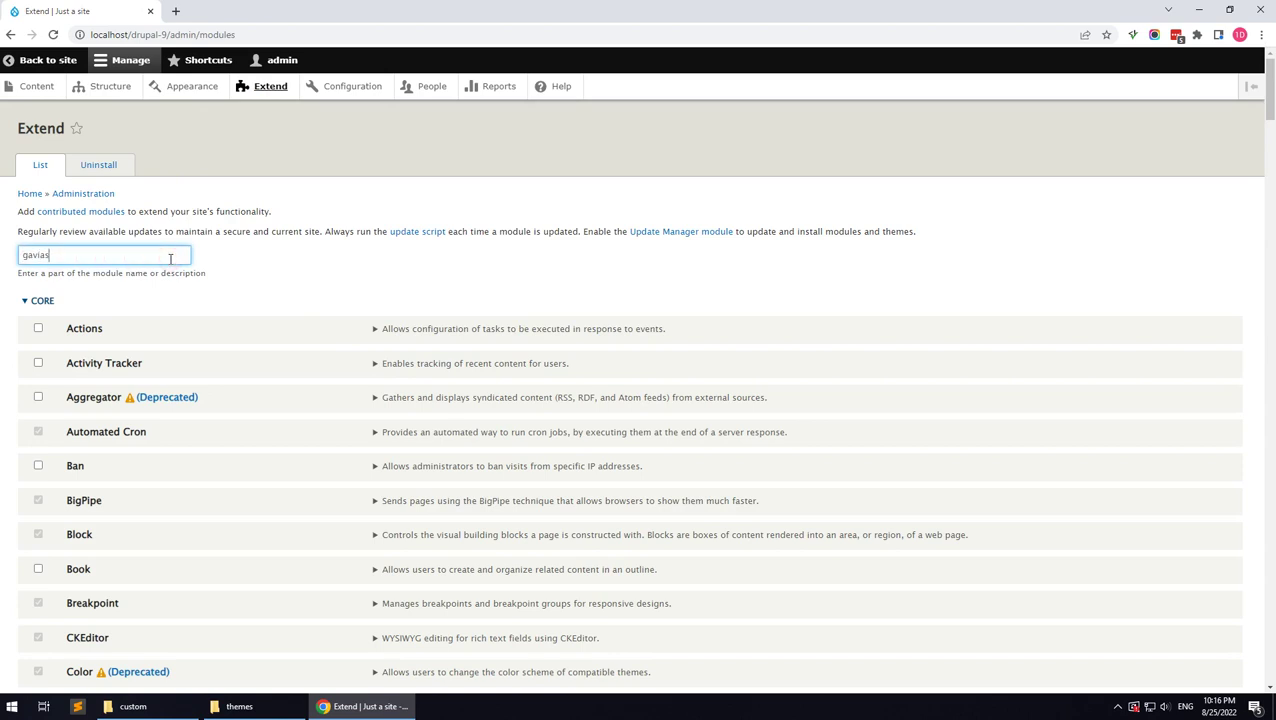
click(97, 331)
click(92, 364)
click(94, 397)
click(94, 432)
click(93, 466)
click(62, 515)
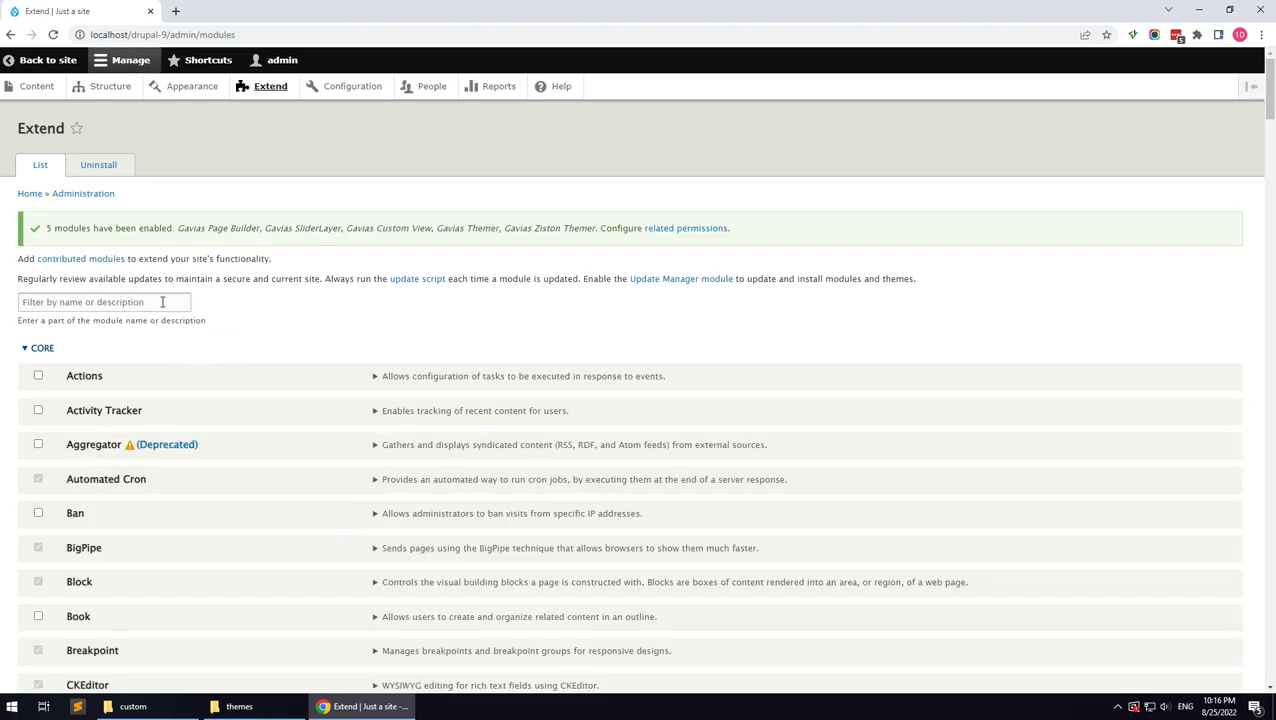
Step: Filter the modules by "ziston" and install Ziston Features together with its required modules
click(162, 301)
text(ziston)
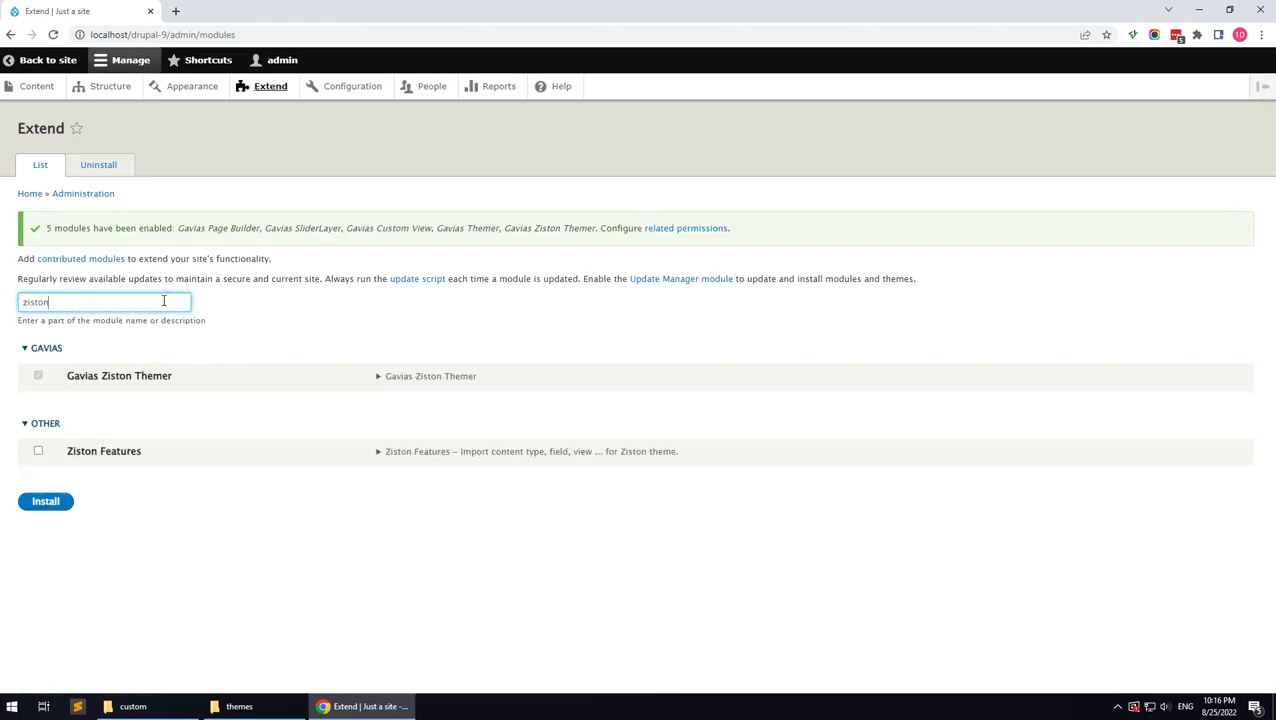
click(130, 453)
click(46, 502)
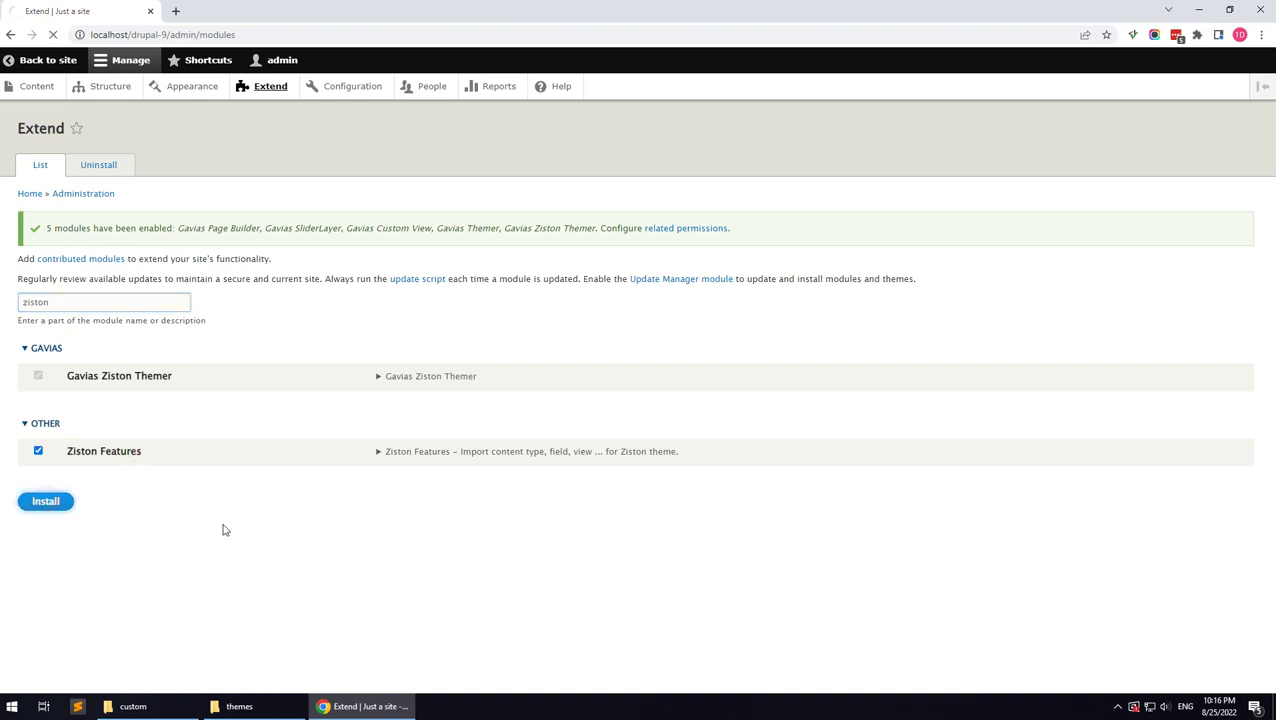
click(64, 238)
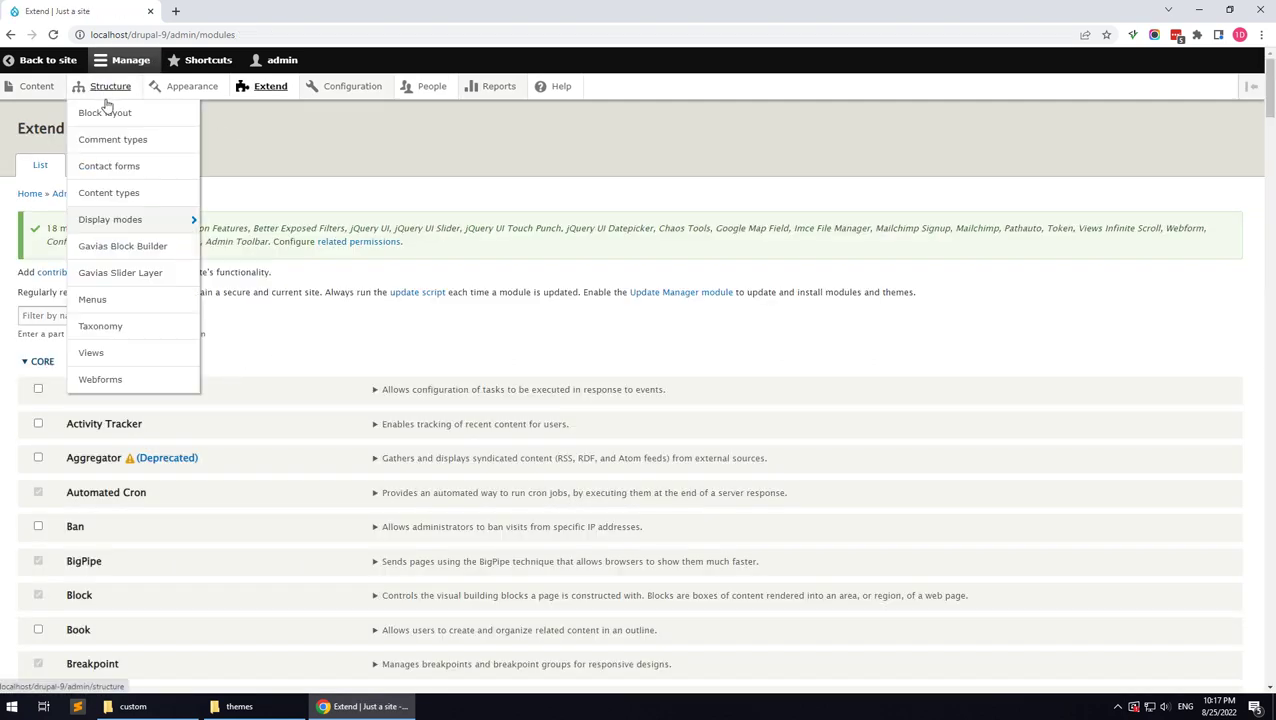
Step: In the Ziston subtheme's block layout, assign the Search block to the Search region and Breadcrumbs to the Breadcrumbs region
click(130, 117)
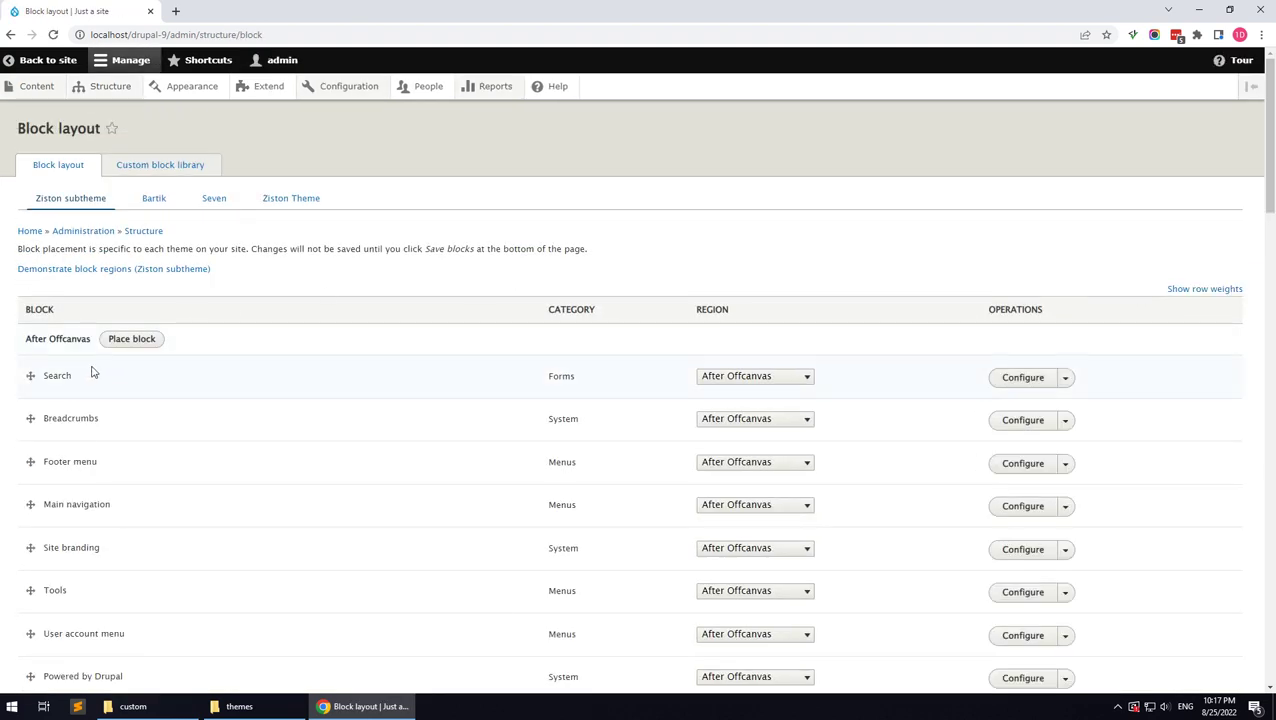
click(783, 378)
click(770, 436)
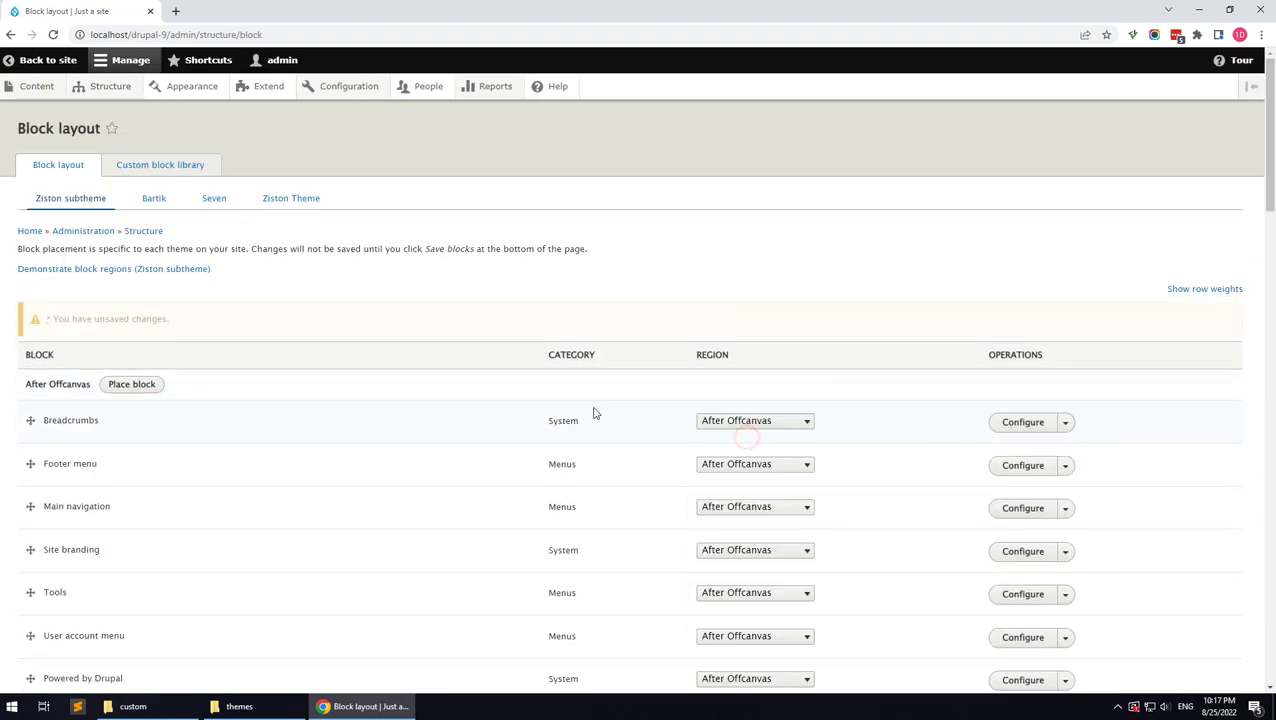
click(718, 420)
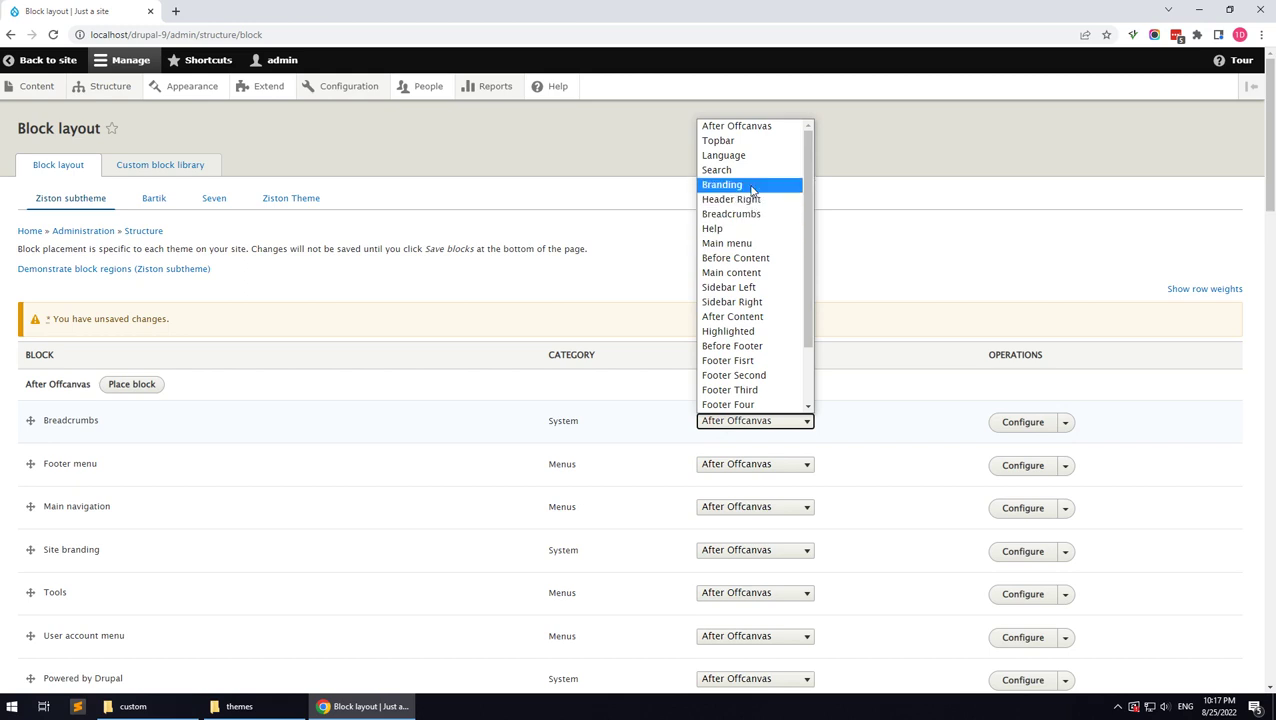
click(749, 218)
Step: Assign the Footer menu block to the Footer Fisrt region and the Main navigation block to Main content
click(737, 421)
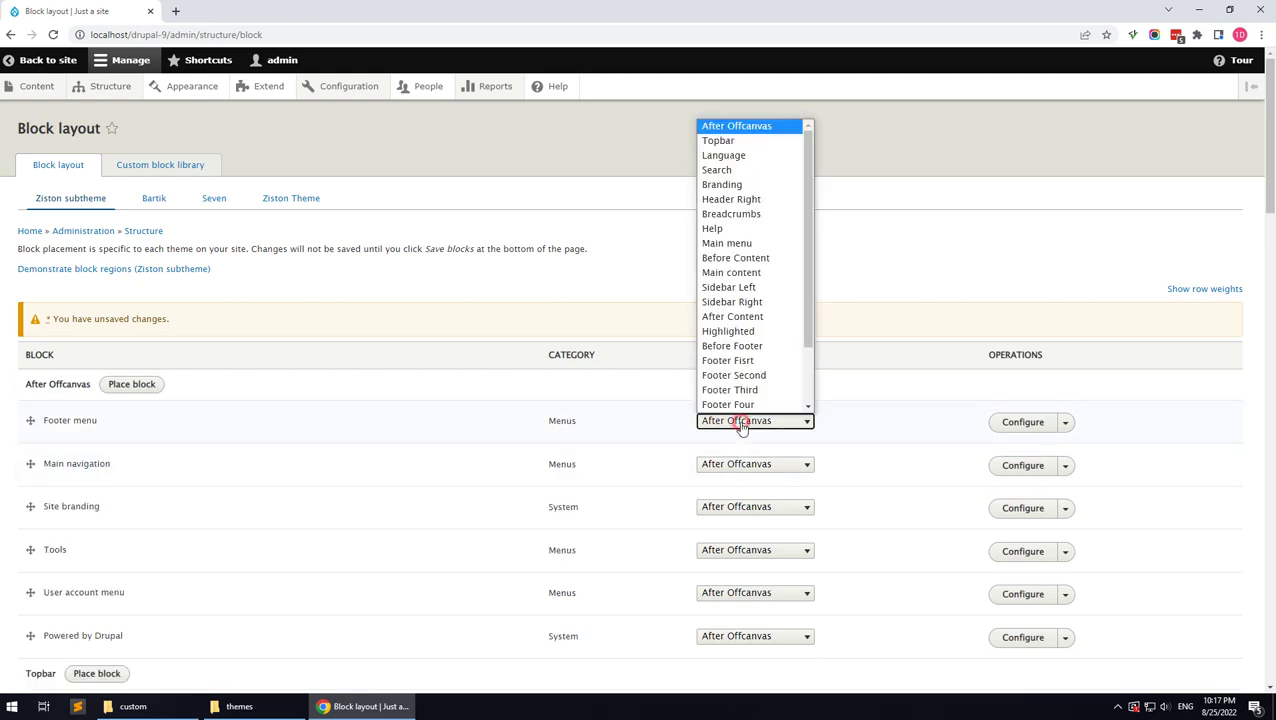
click(740, 360)
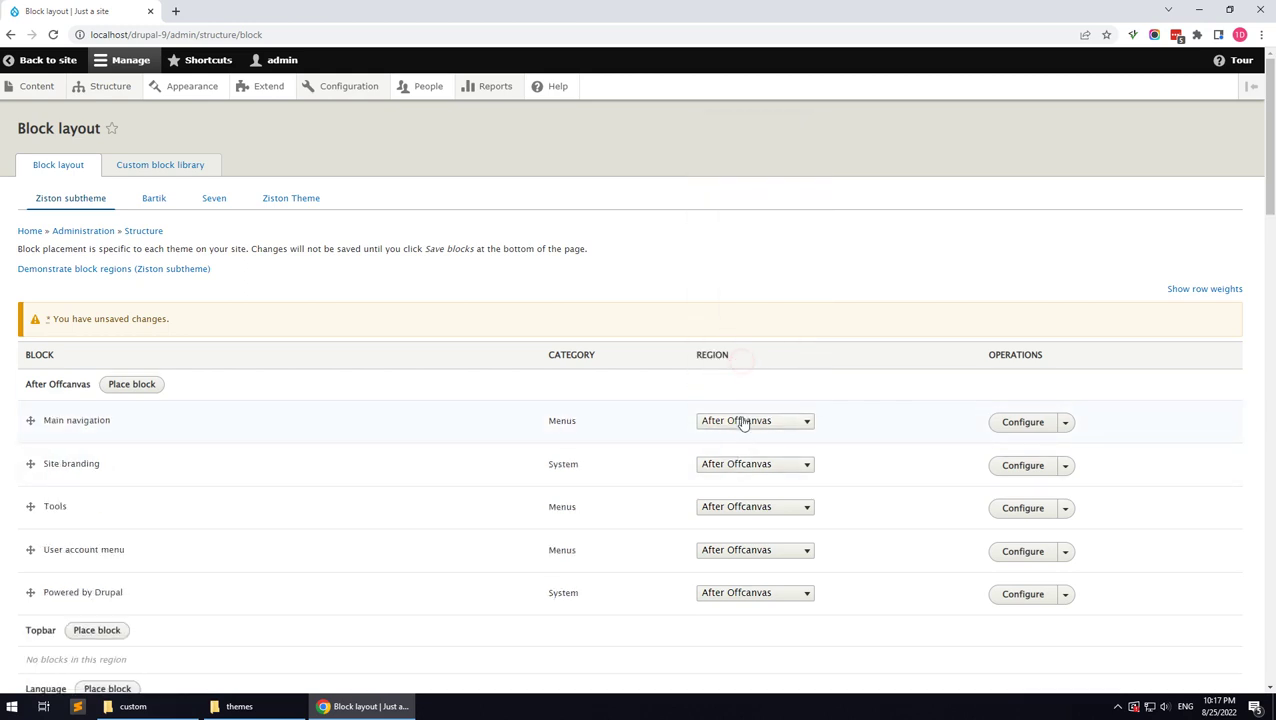
click(741, 421)
click(733, 272)
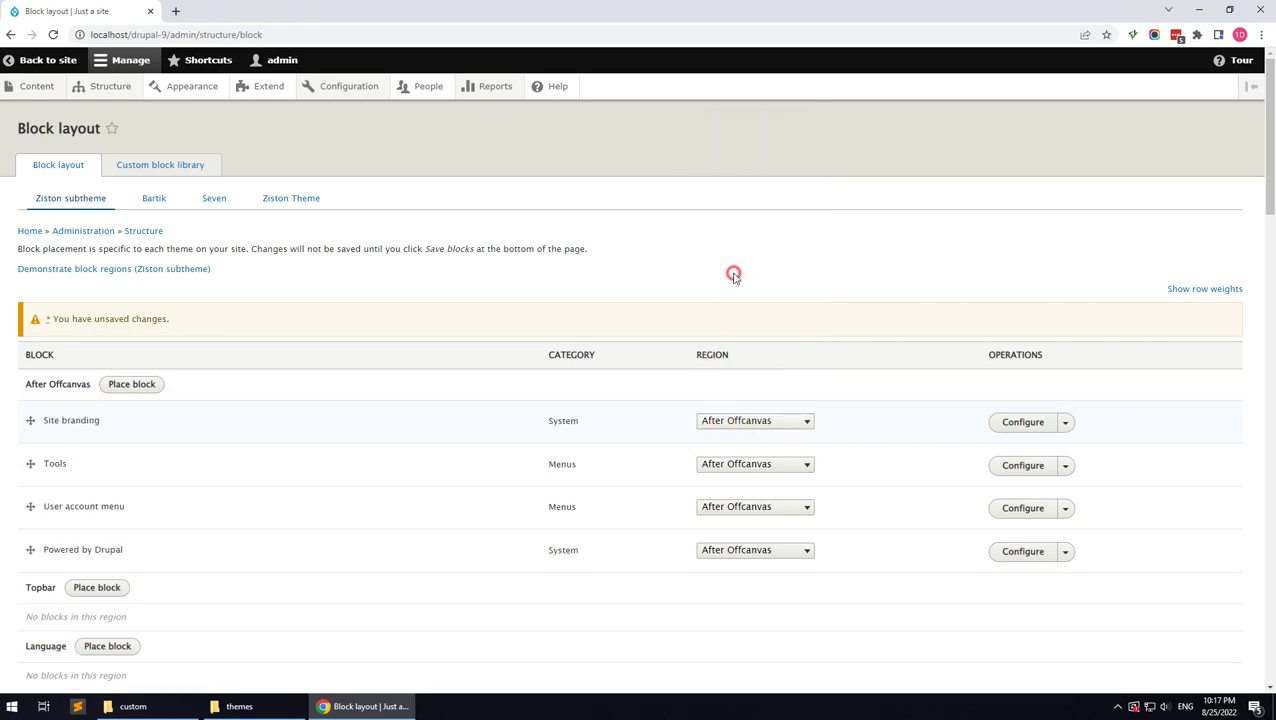
Step: Assign the Site branding block to the Branding region and move the Tools block out of After Offcanvas
click(735, 421)
click(729, 185)
click(704, 420)
scroll(730, 380, down, 2)
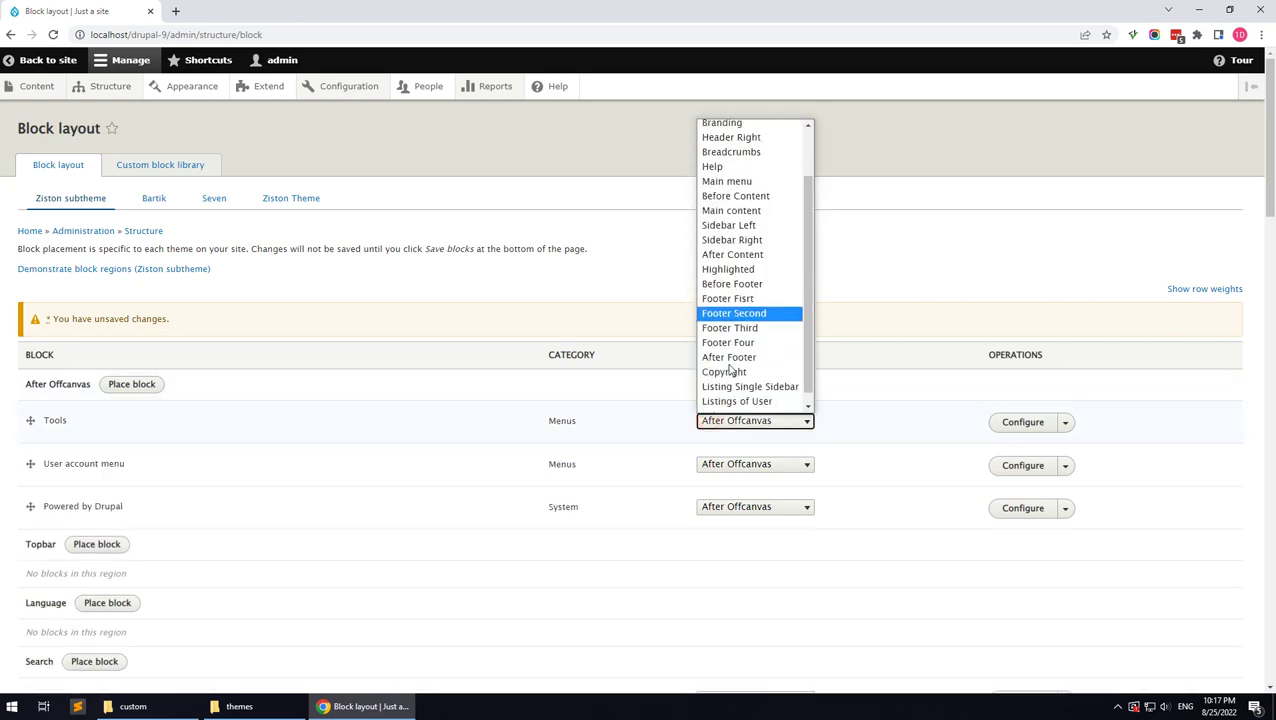
click(727, 403)
Step: Assign the User account menu block to the Other region and the Powered by Drupal block to Copyright
click(738, 421)
scroll(740, 421, down, 3)
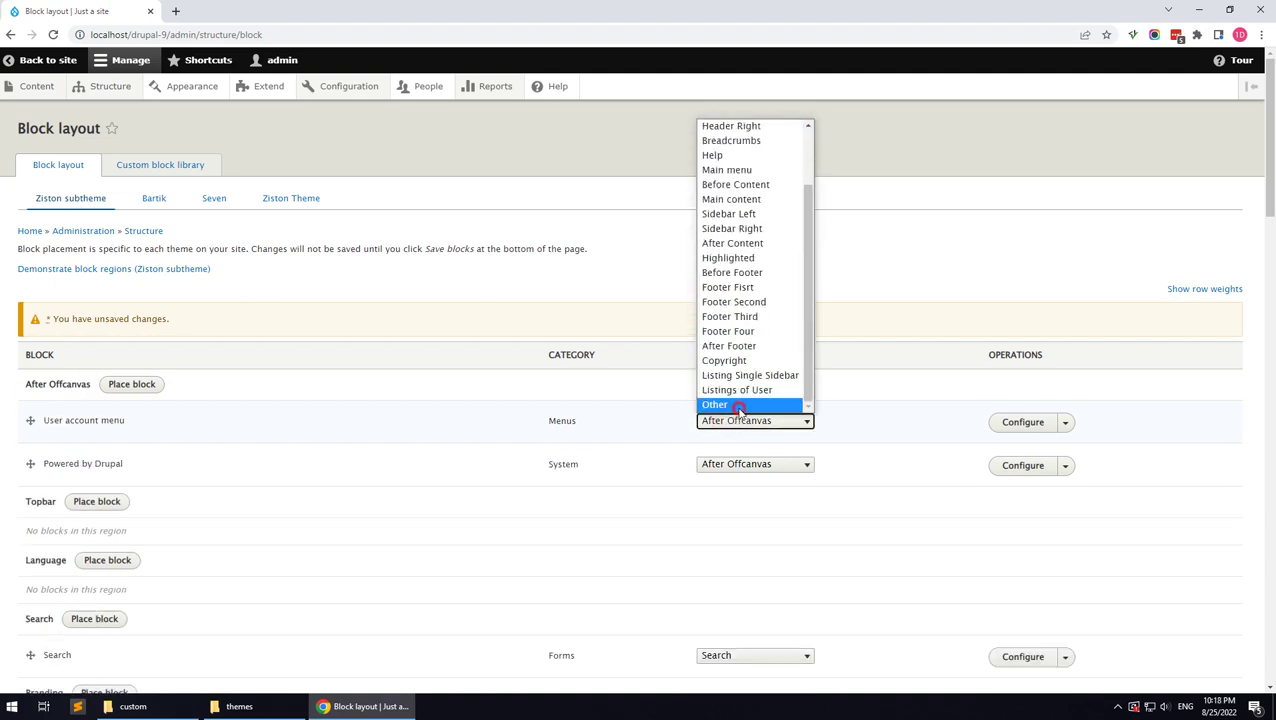
click(738, 405)
click(738, 421)
scroll(737, 412, down, 3)
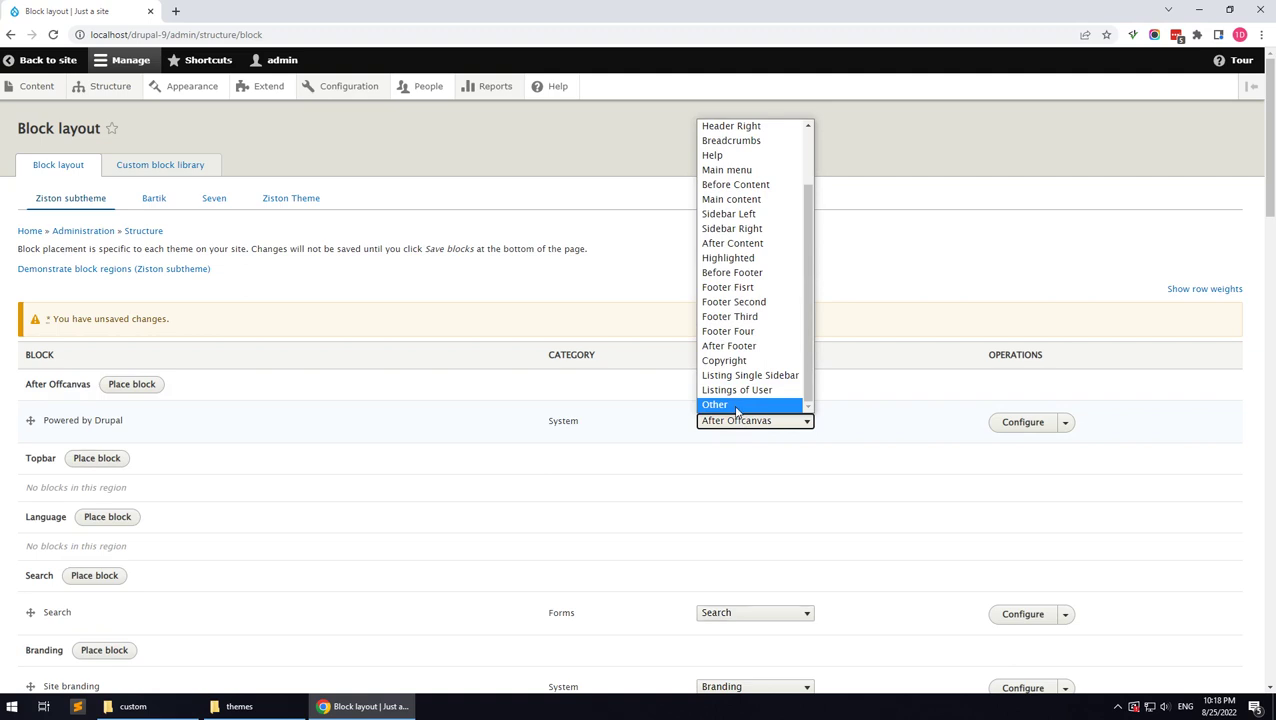
click(727, 363)
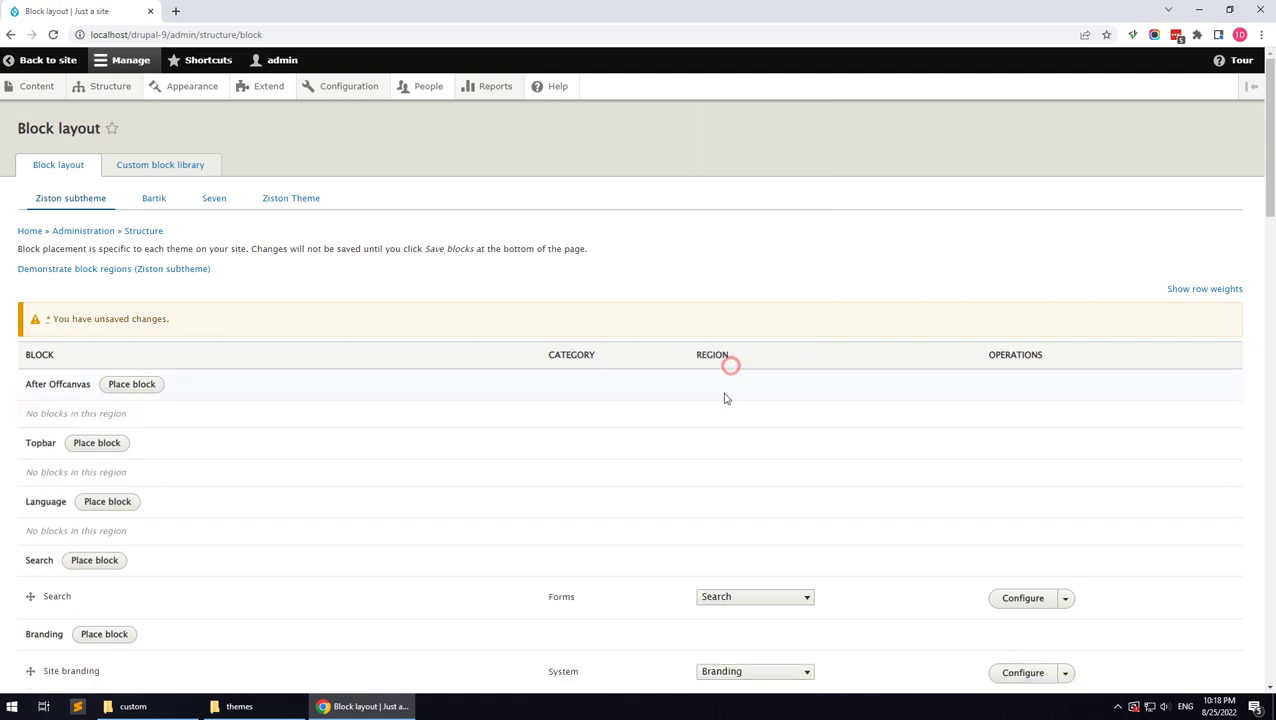
Step: Move the Page title block from Main content to the Other region and the Tabs block to the Help region
scroll(692, 444, down, 3)
scroll(680, 474, down, 4)
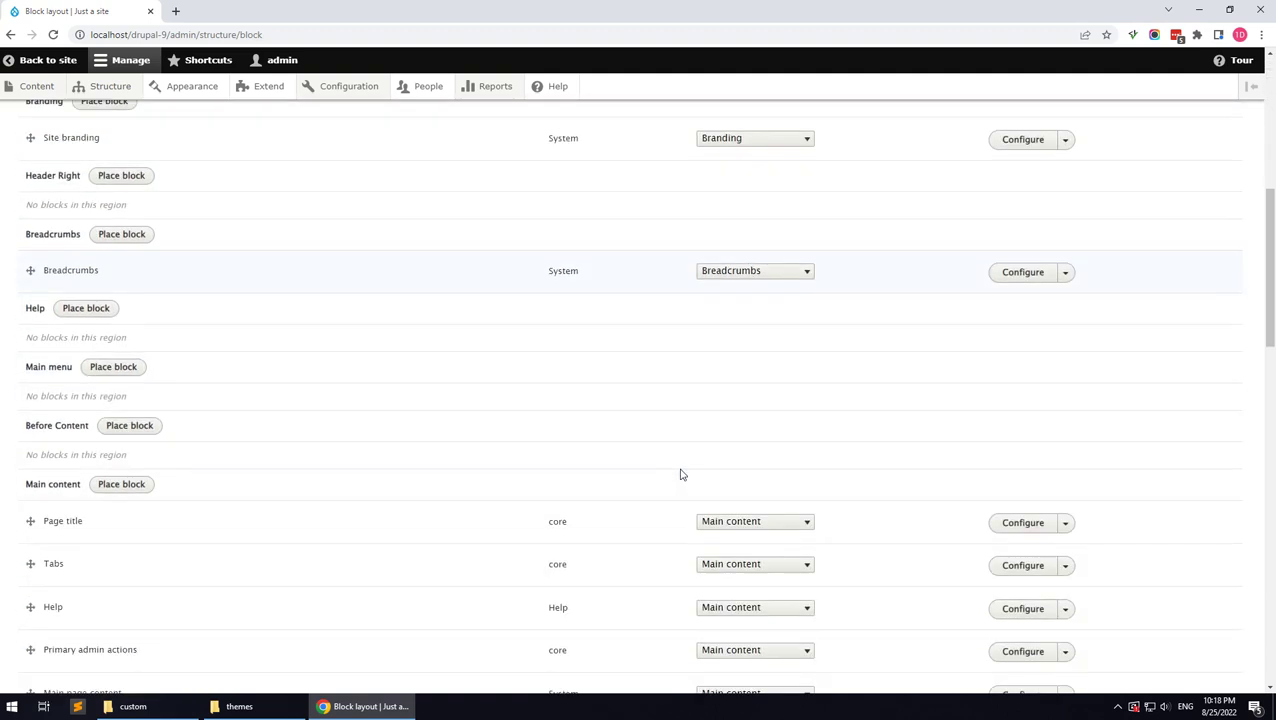
click(720, 397)
scroll(735, 669, down, 1)
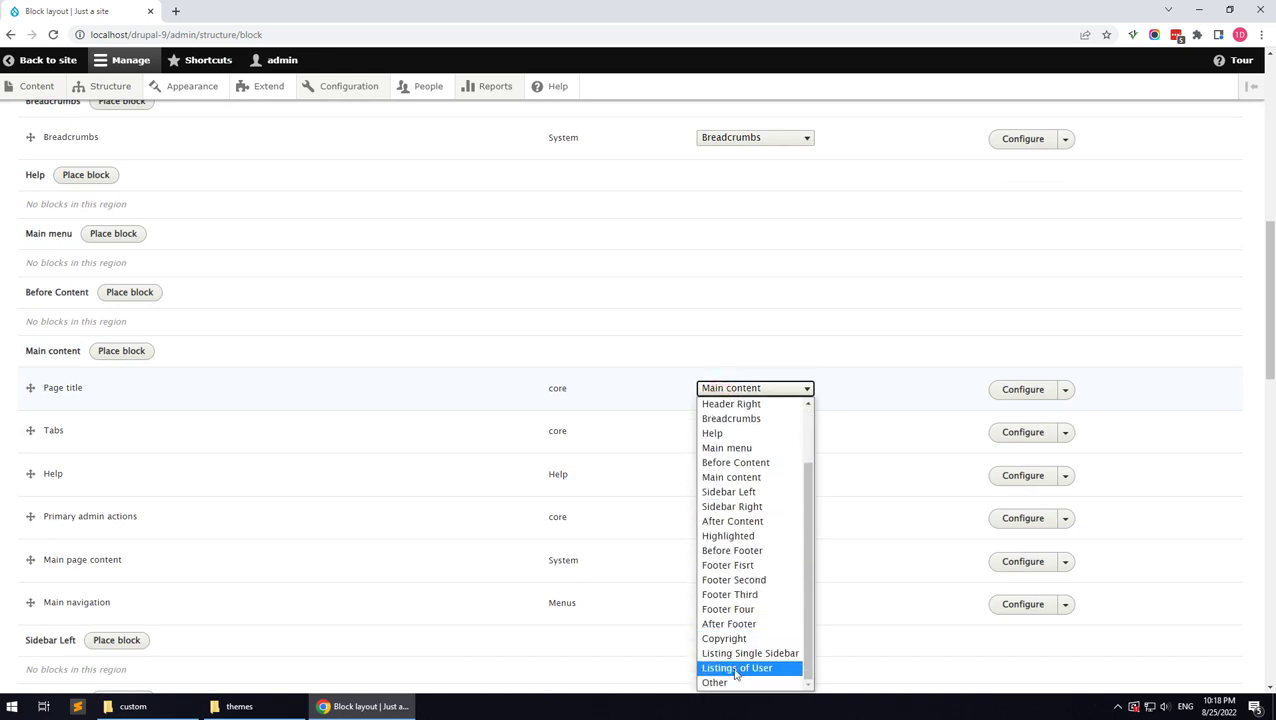
click(735, 682)
click(765, 397)
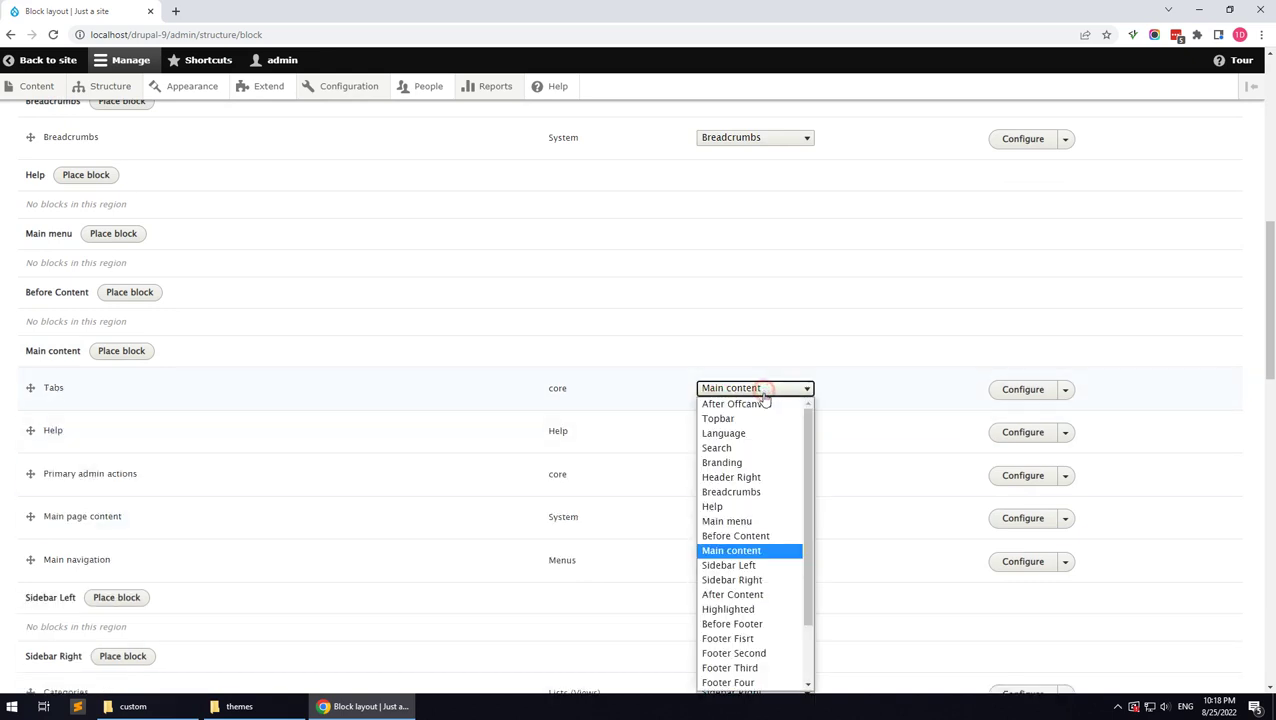
click(737, 505)
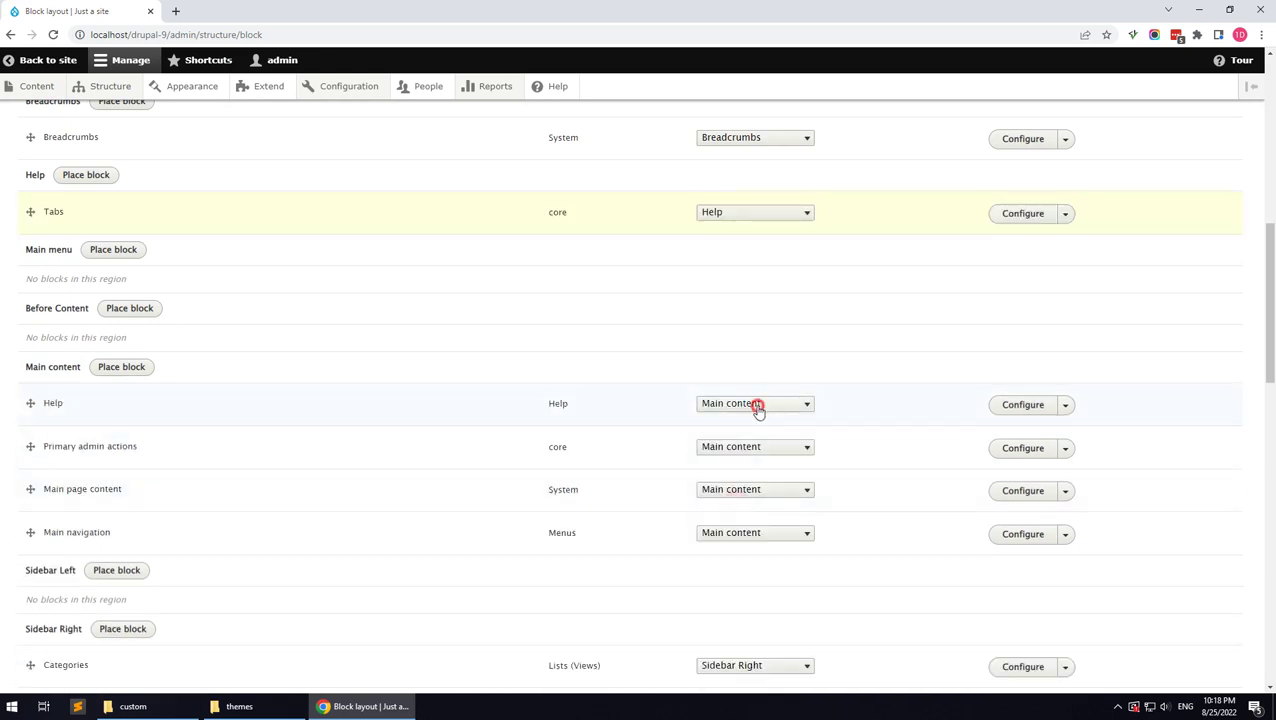
Step: Move the Help block and the Primary admin actions block from Main content to the Help region
click(758, 404)
click(723, 211)
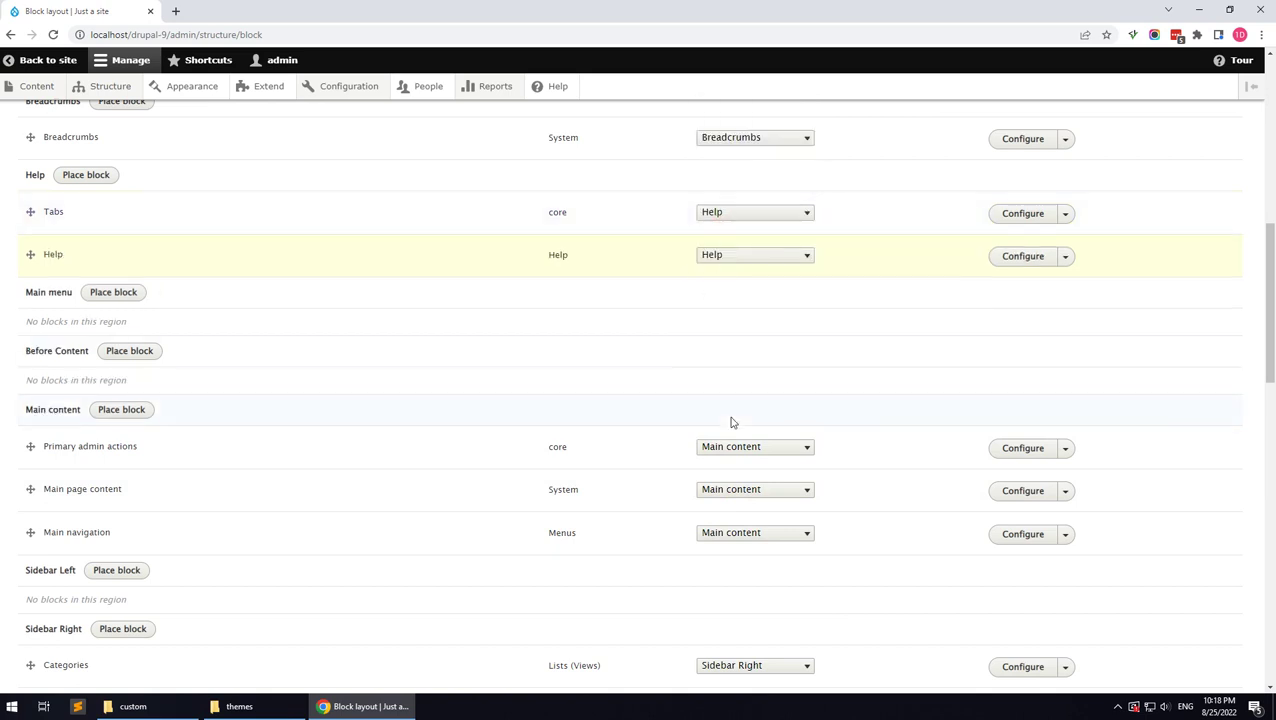
click(735, 447)
click(735, 256)
Step: Move the Main navigation block from Main content to the Main menu region
scroll(720, 420, down, 1)
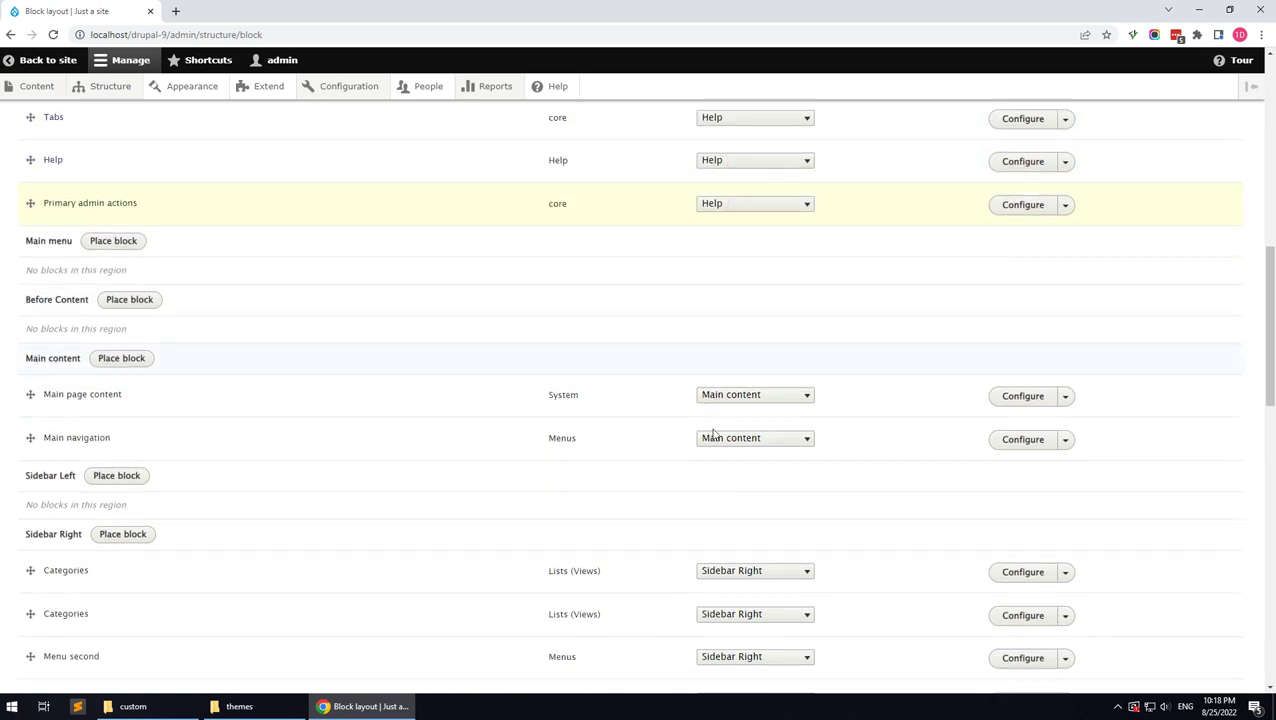
scroll(713, 432, down, 1)
click(726, 402)
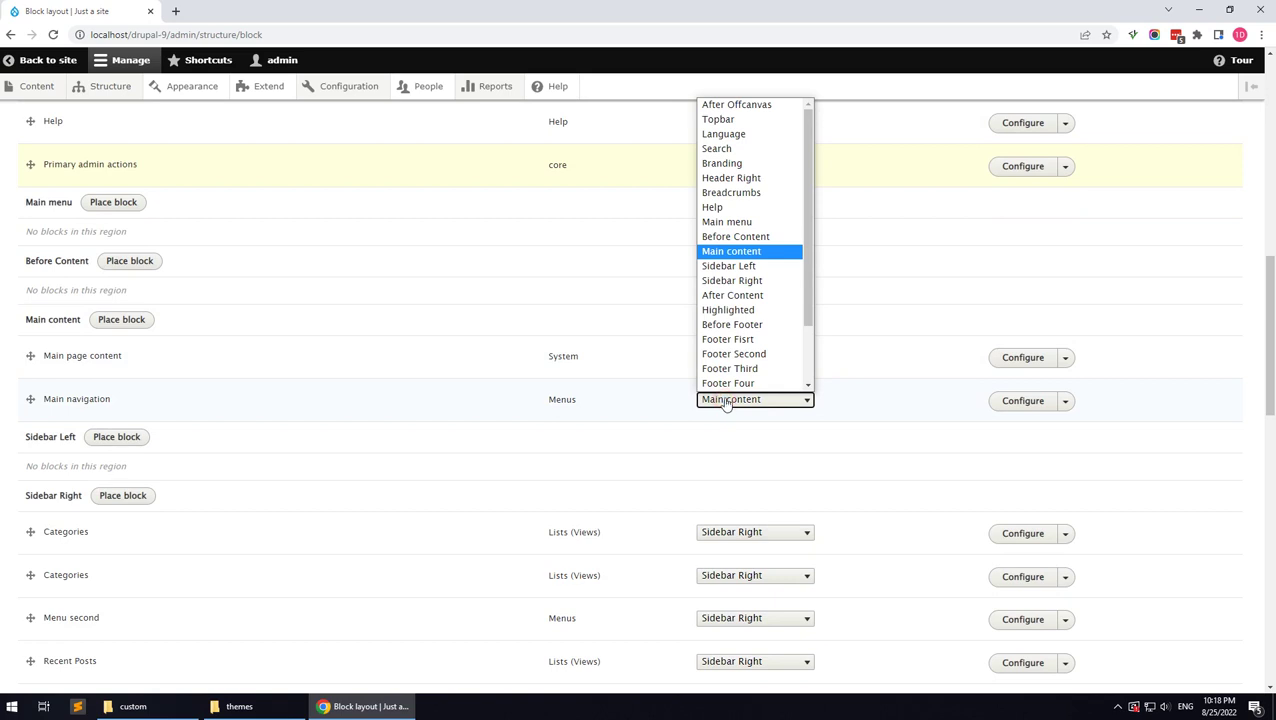
click(724, 221)
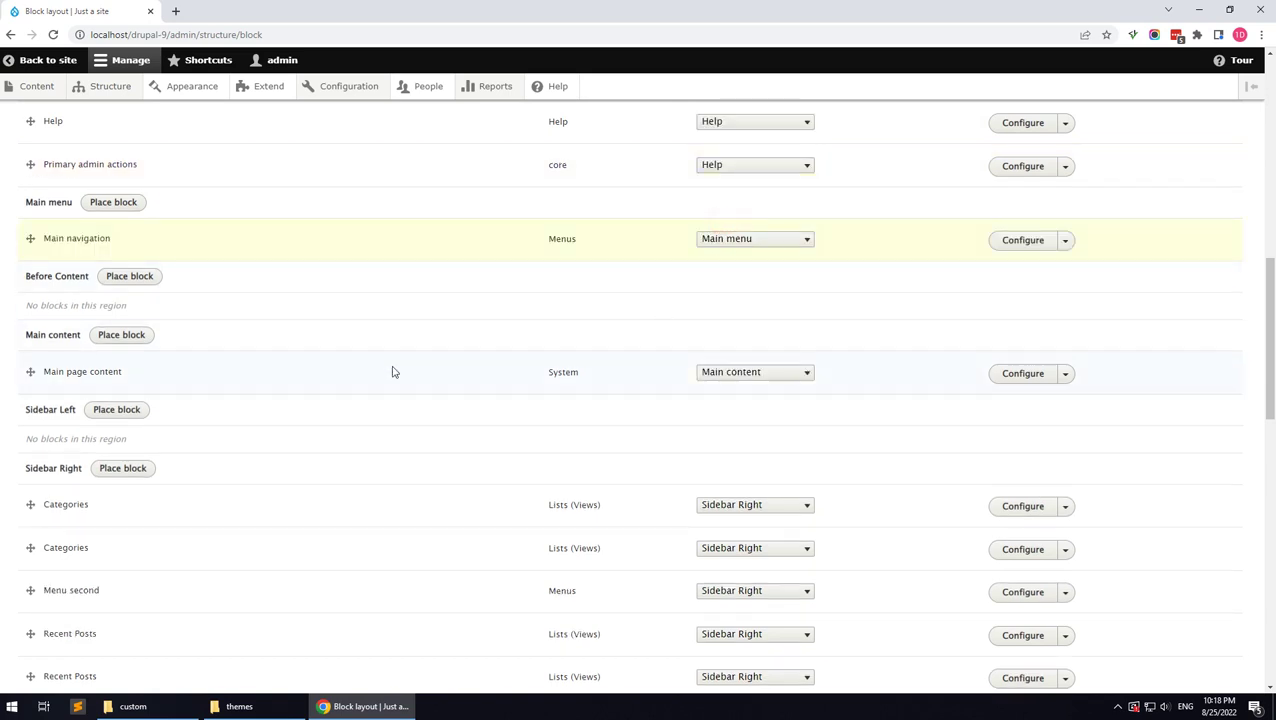
Step: Move the Status messages block from Highlighted to the Help region and save the block layout
scroll(393, 372, down, 5)
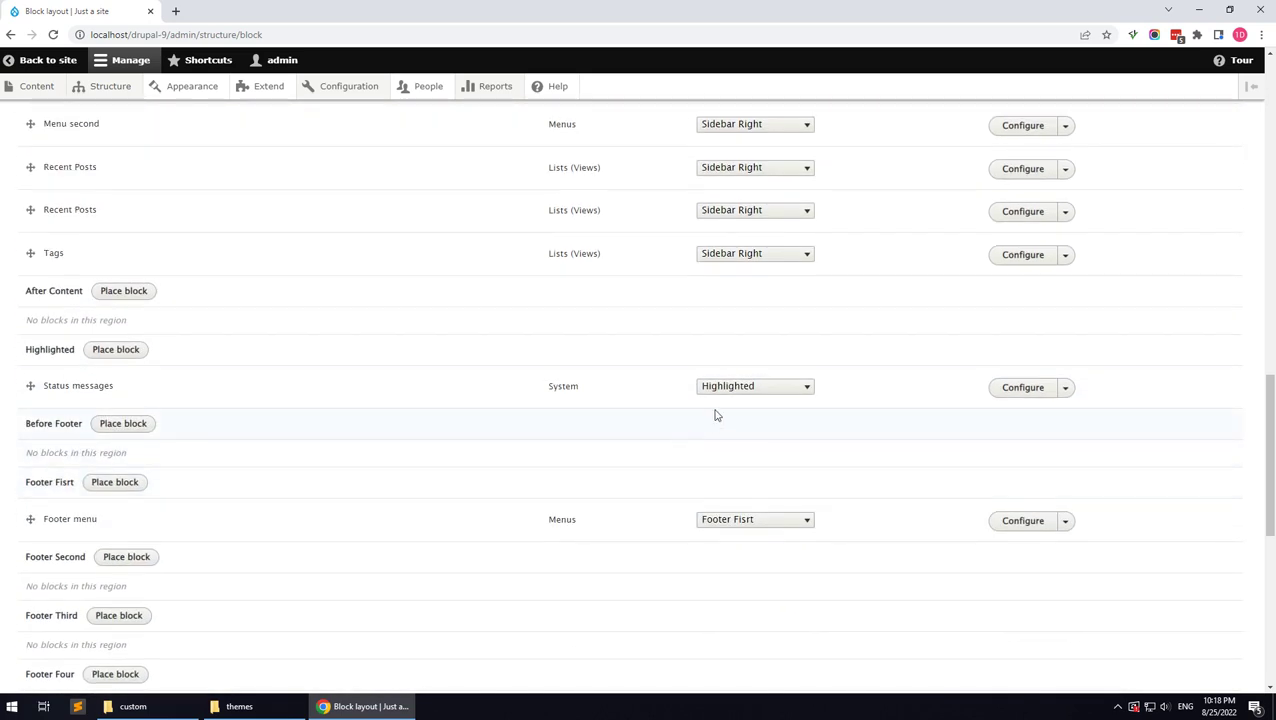
click(730, 388)
click(712, 504)
scroll(450, 545, down, 3)
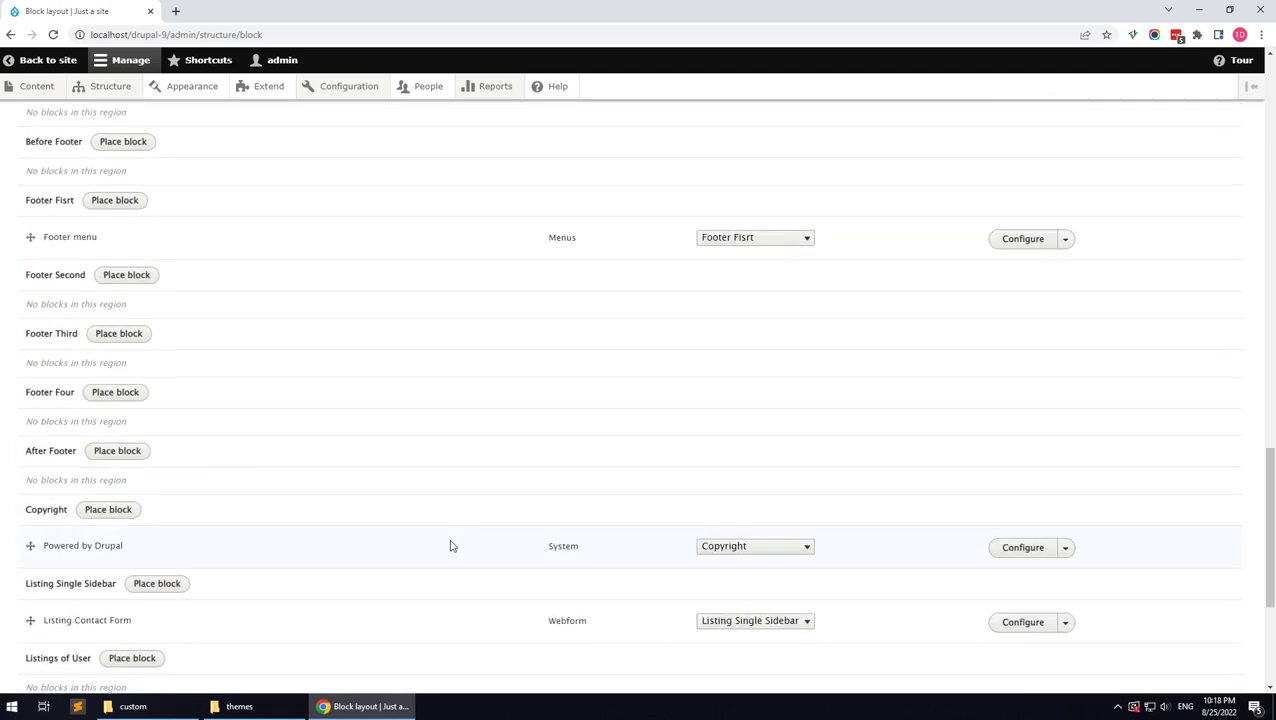
scroll(450, 545, down, 3)
click(36, 621)
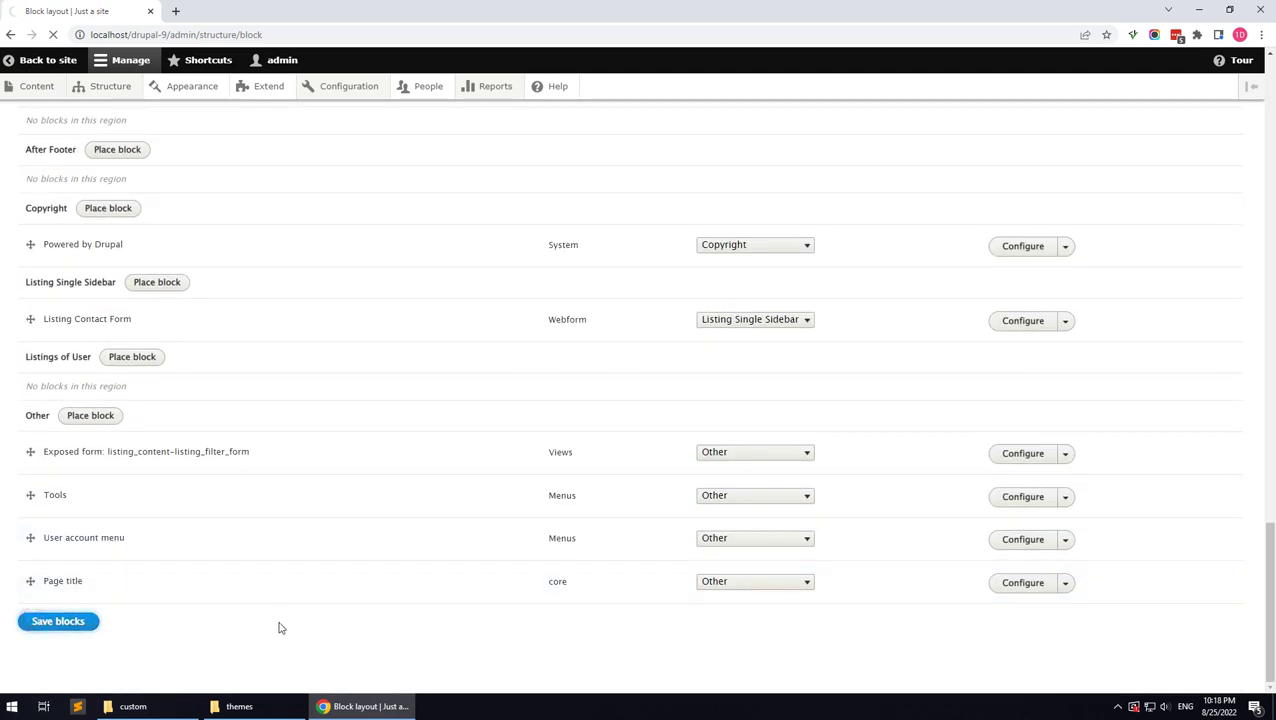
Step: Open the site in a new browser tab and create a Basic page titled Home Page there
mouse_move(35, 93)
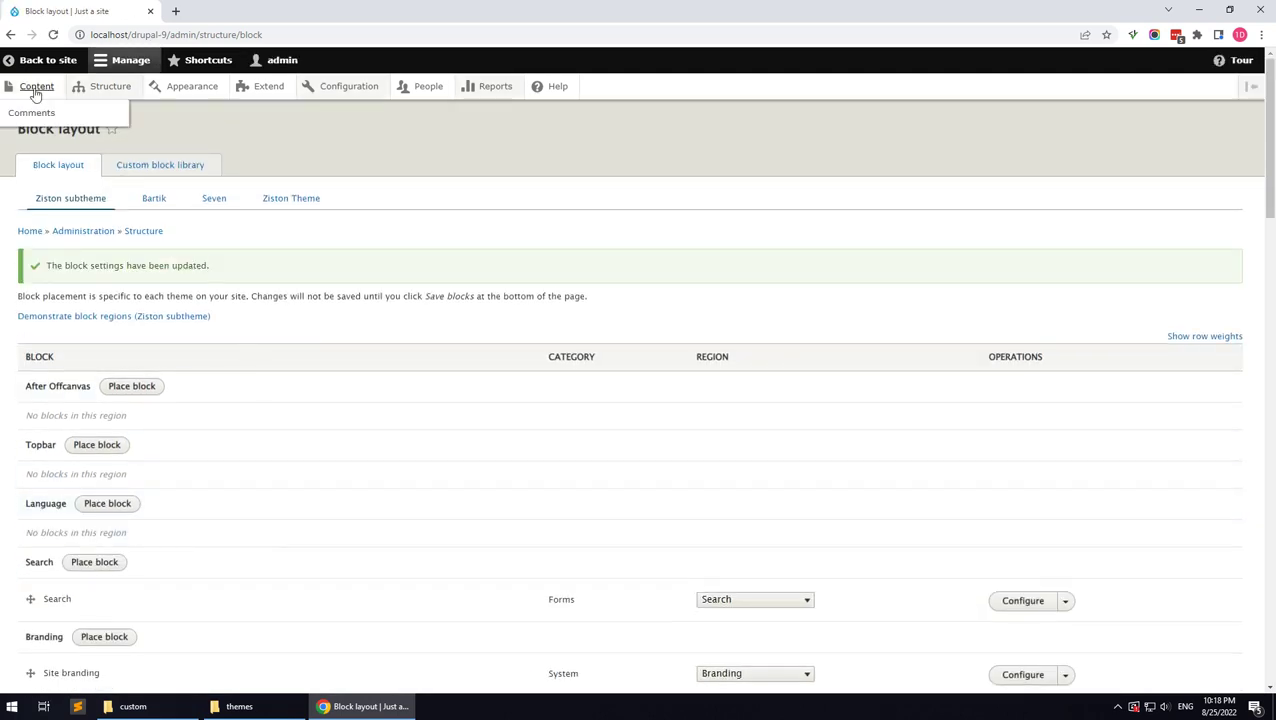
ctrl+shift+click(48, 60)
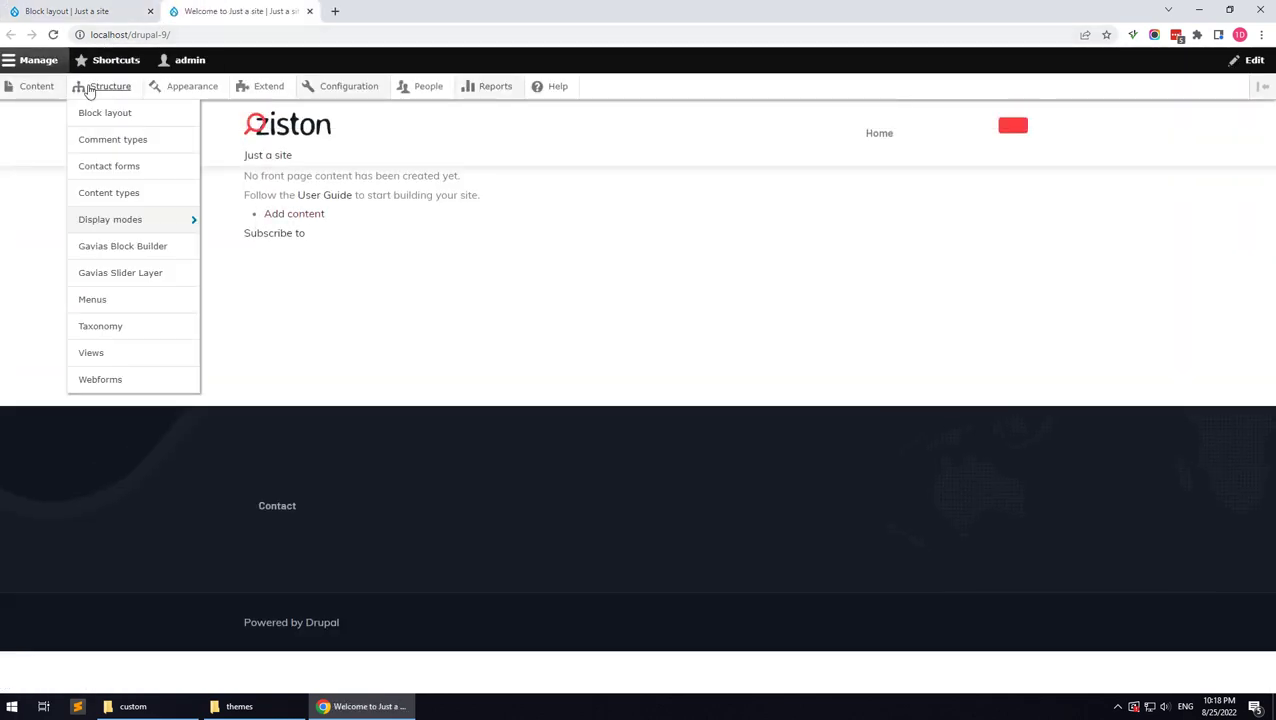
click(37, 88)
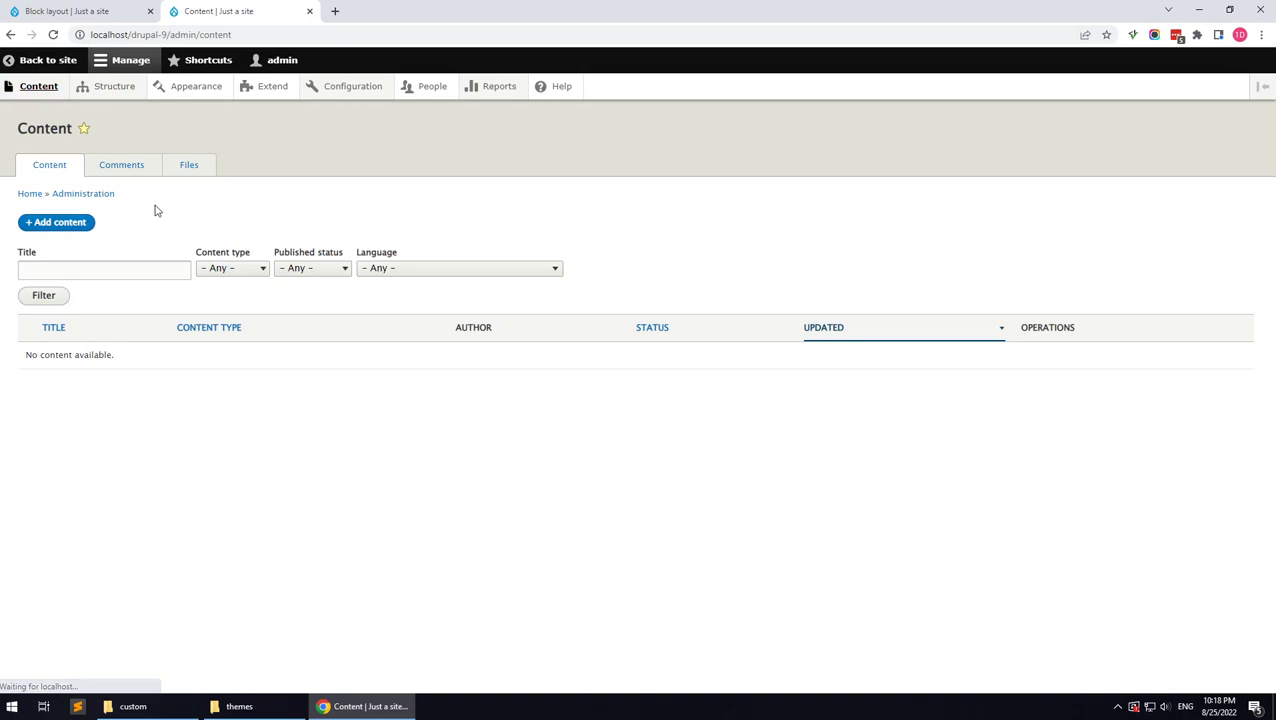
click(70, 222)
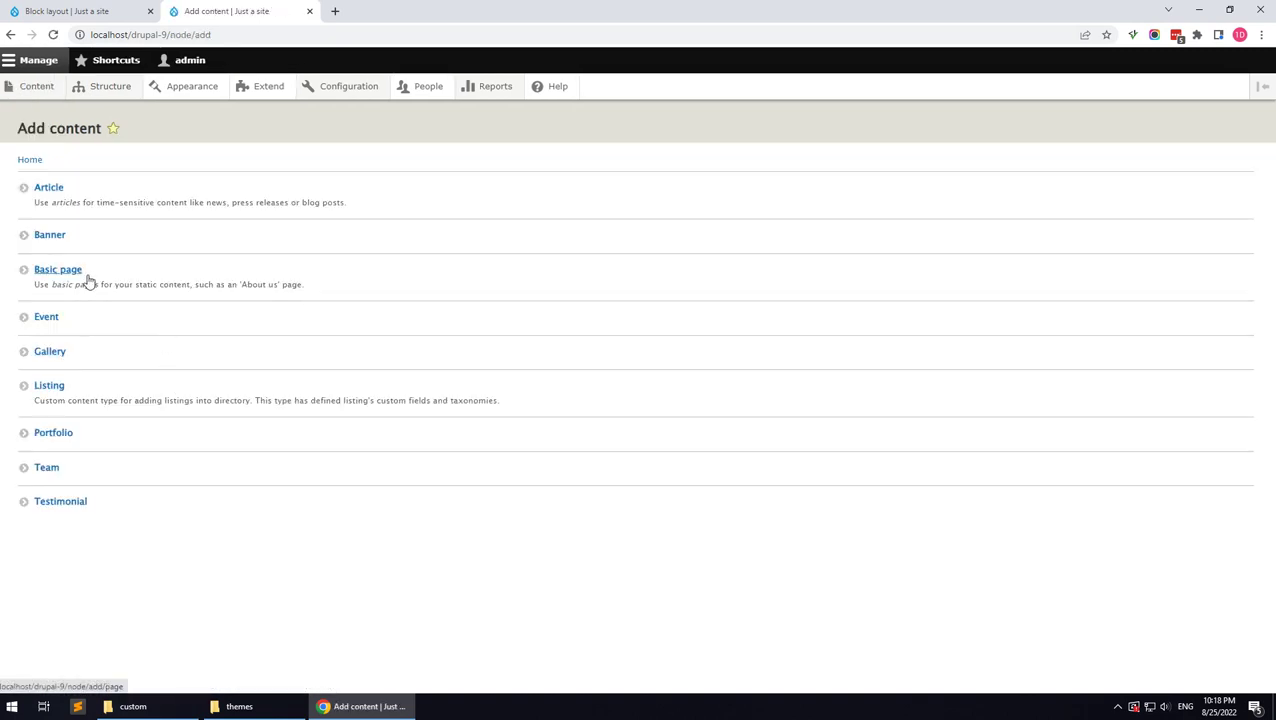
click(74, 271)
click(142, 200)
click(138, 232)
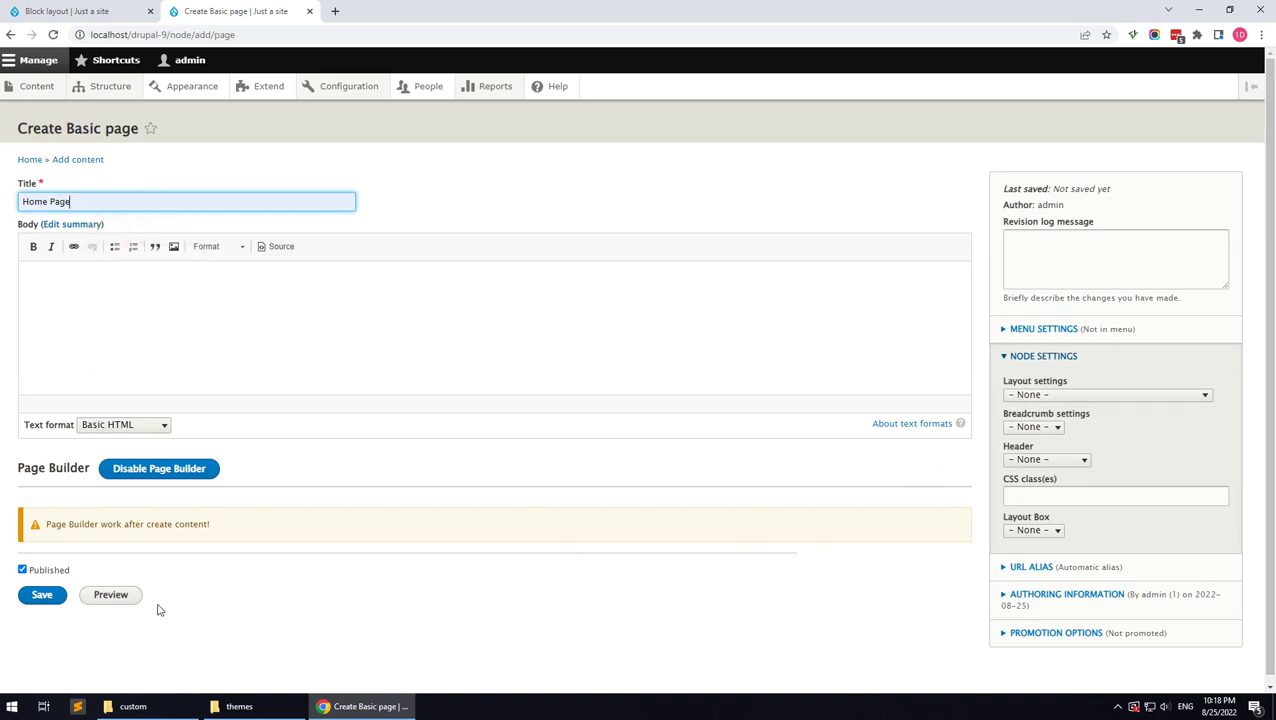
click(41, 594)
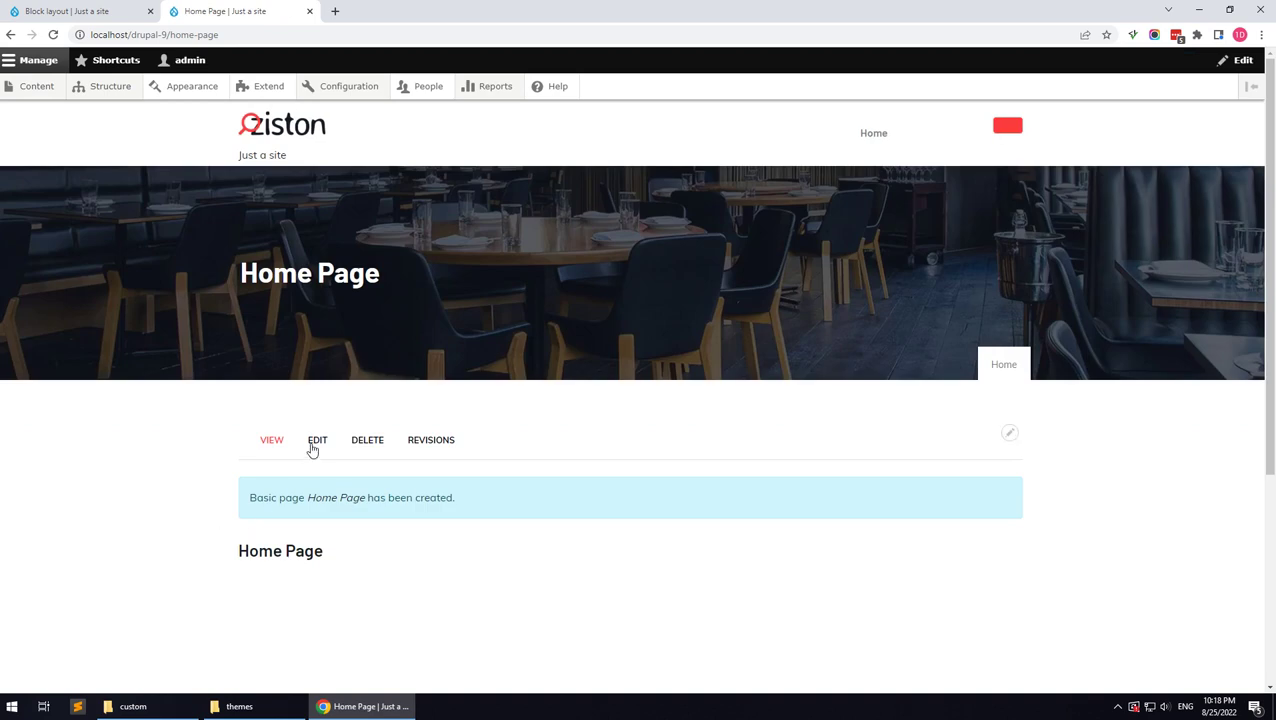
Step: Open the Home Page for editing and extract export_pagebuilder_files.zip from the theme package into its own folder
click(311, 447)
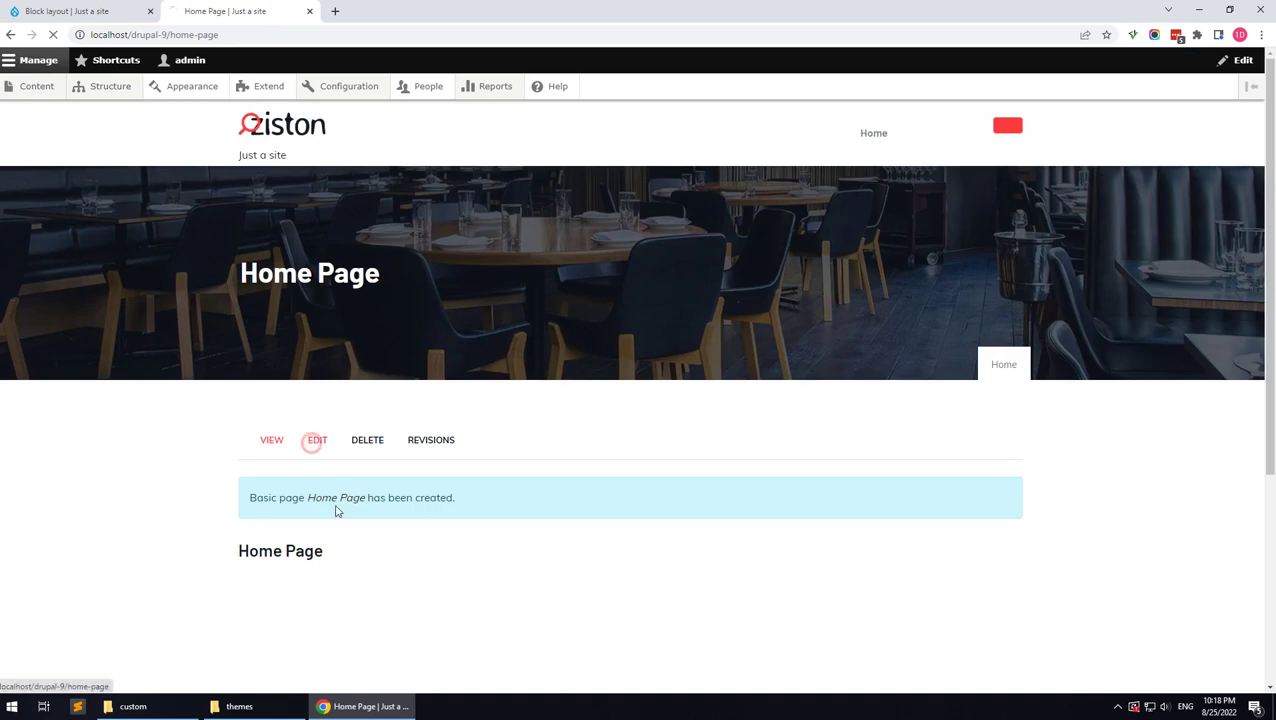
scroll(142, 433, down, 2)
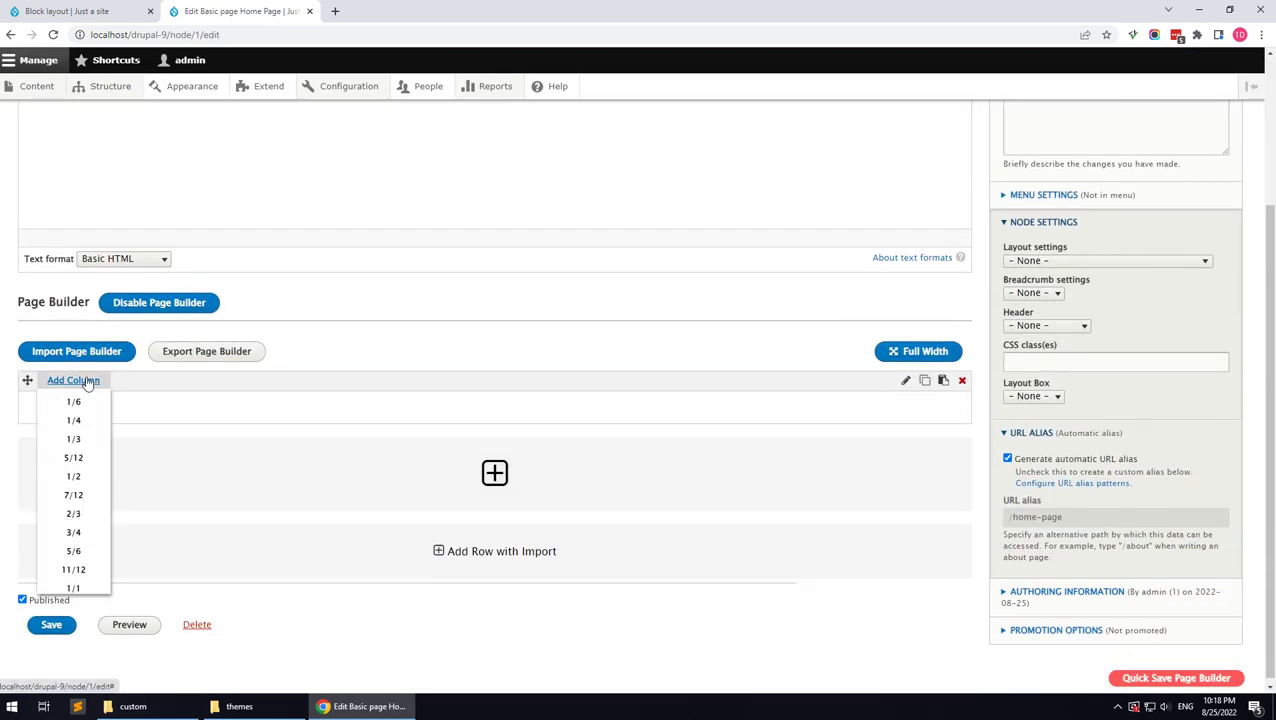
click(239, 706)
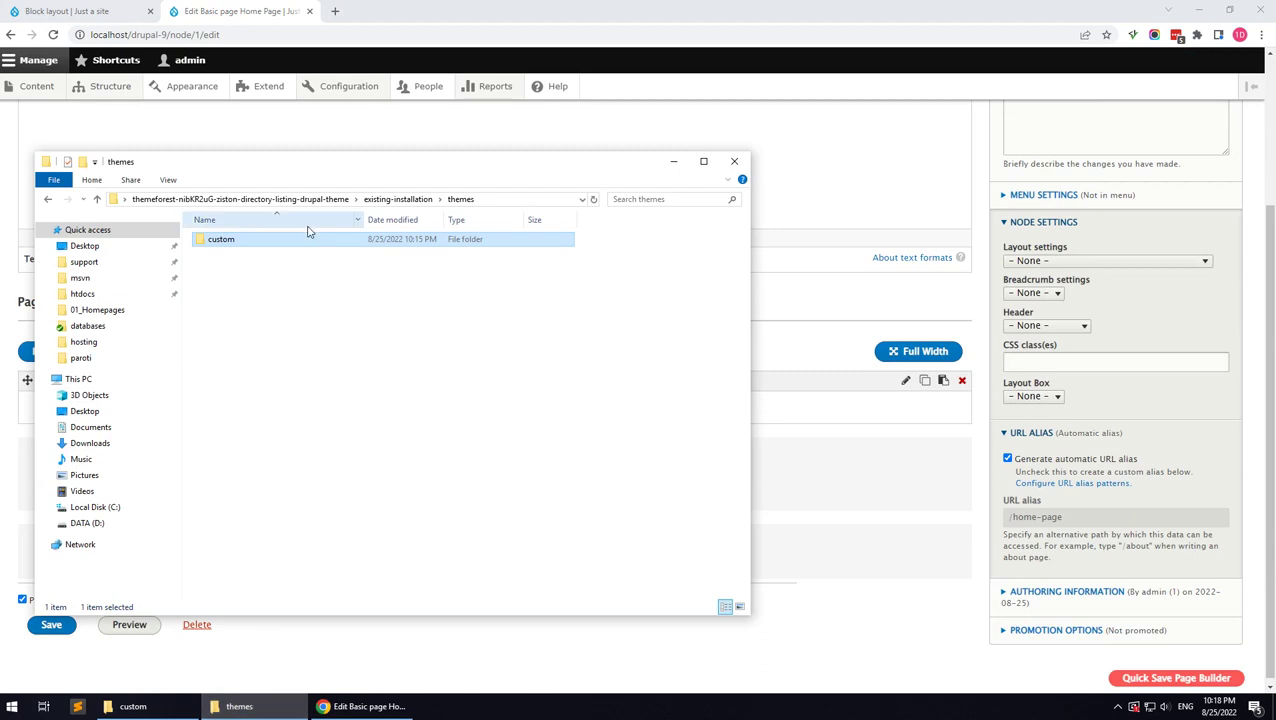
click(240, 199)
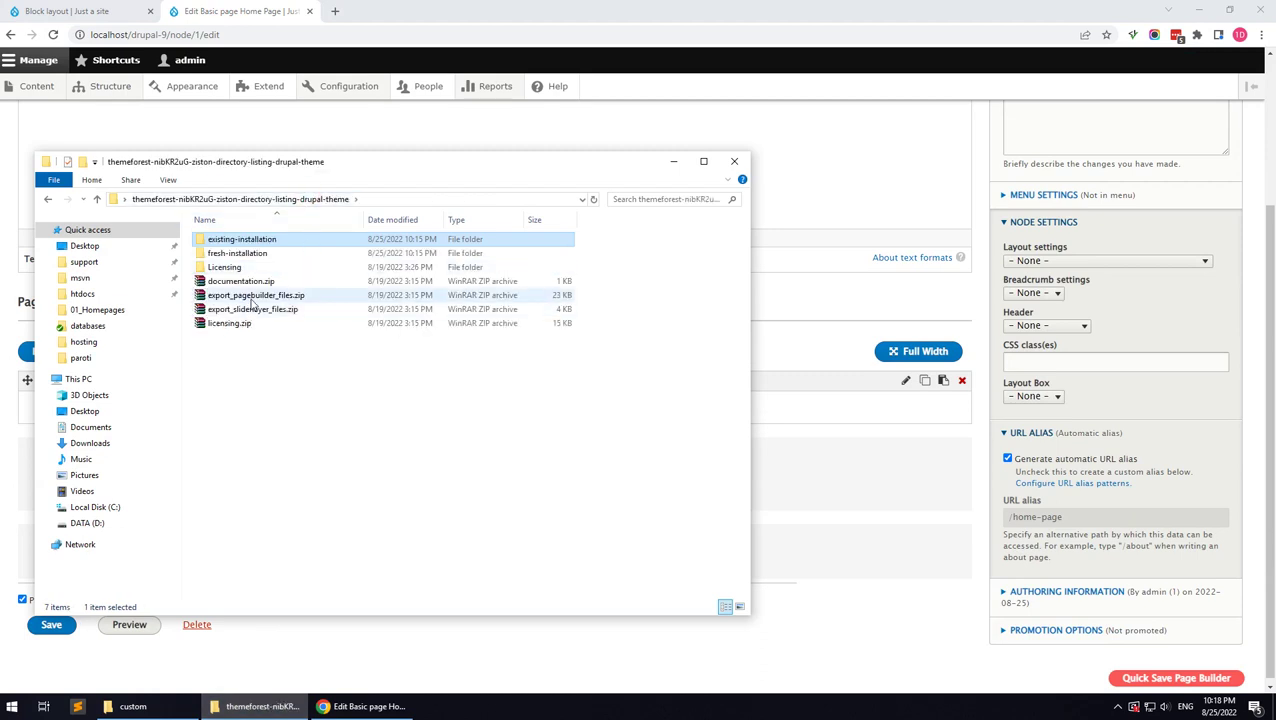
right_click(251, 297)
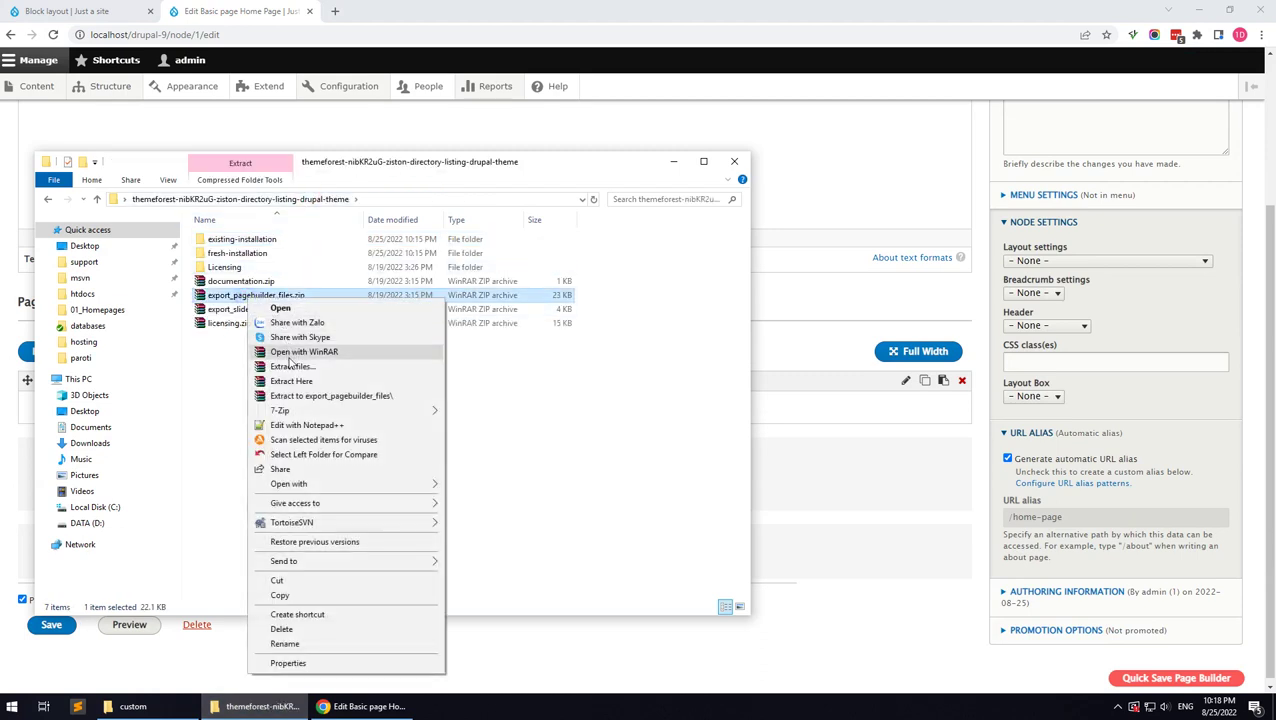
click(320, 396)
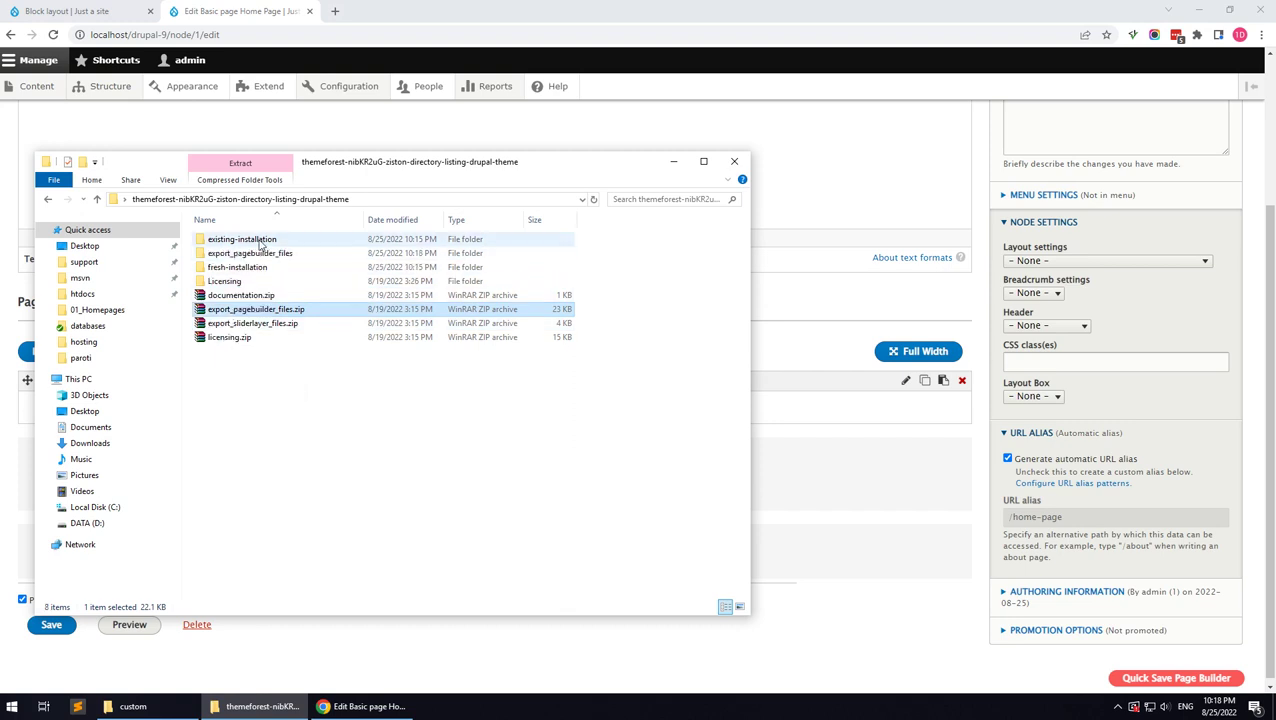
Step: Import home-1.txt from the extracted export_pagebuilder_files folder into the Home Page's Page Builder
double_click(255, 251)
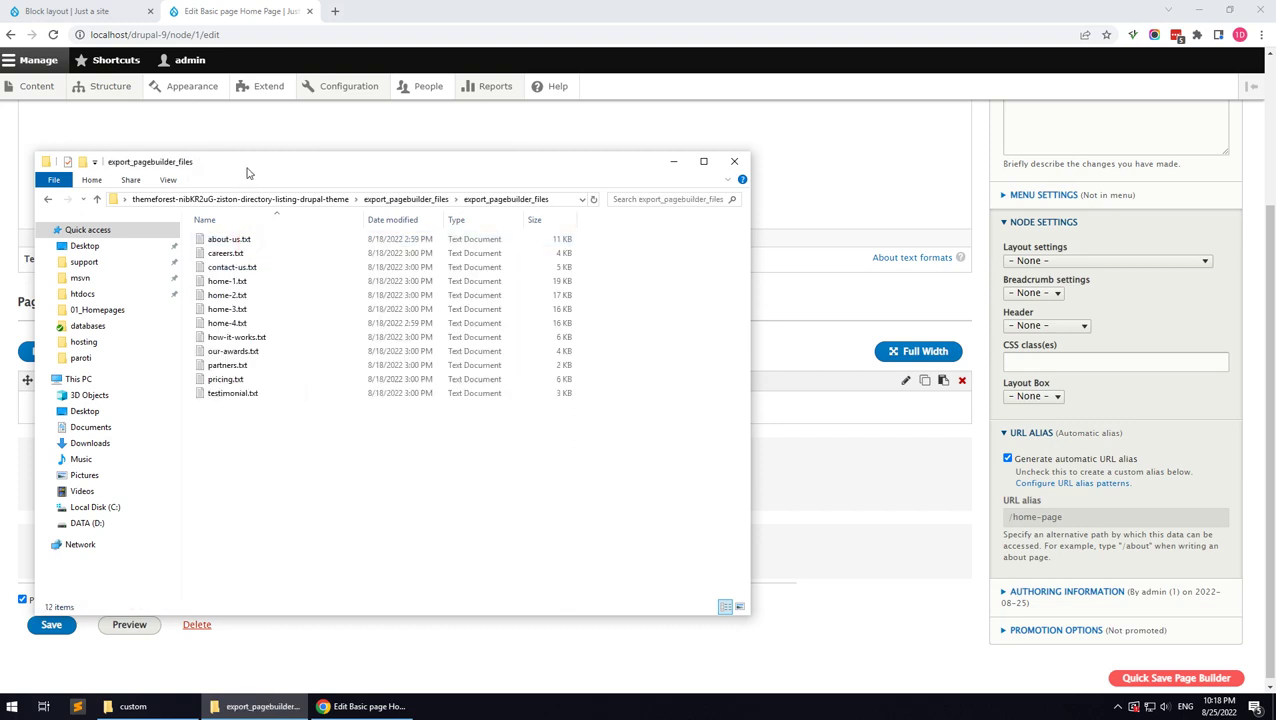
drag(249, 170, 681, 165)
click(77, 353)
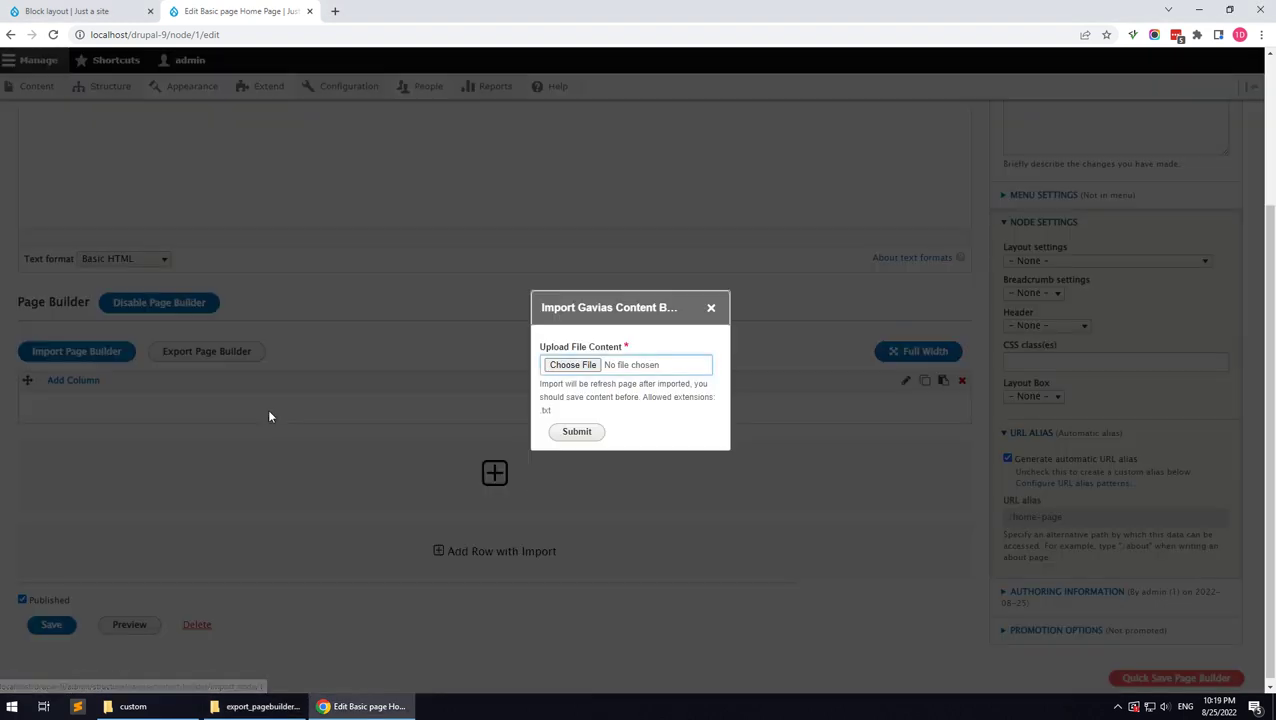
click(274, 707)
drag(662, 187, 875, 186)
drag(868, 302, 587, 366)
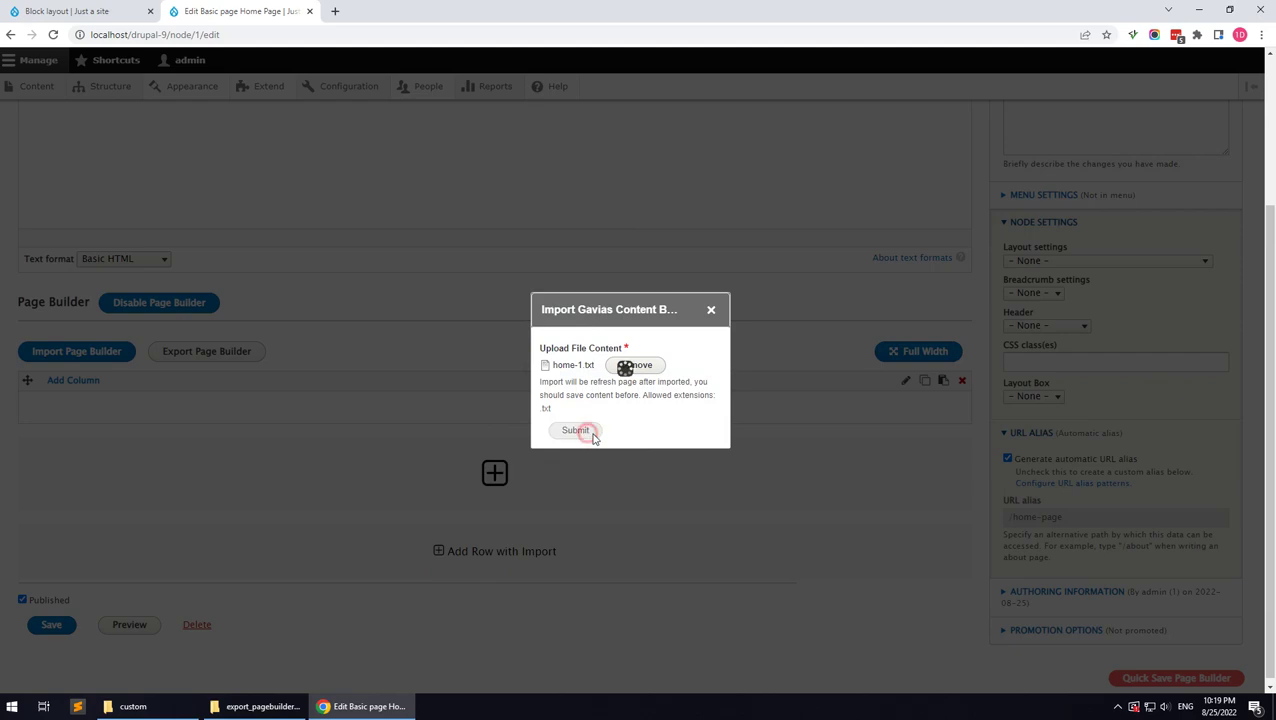
click(577, 431)
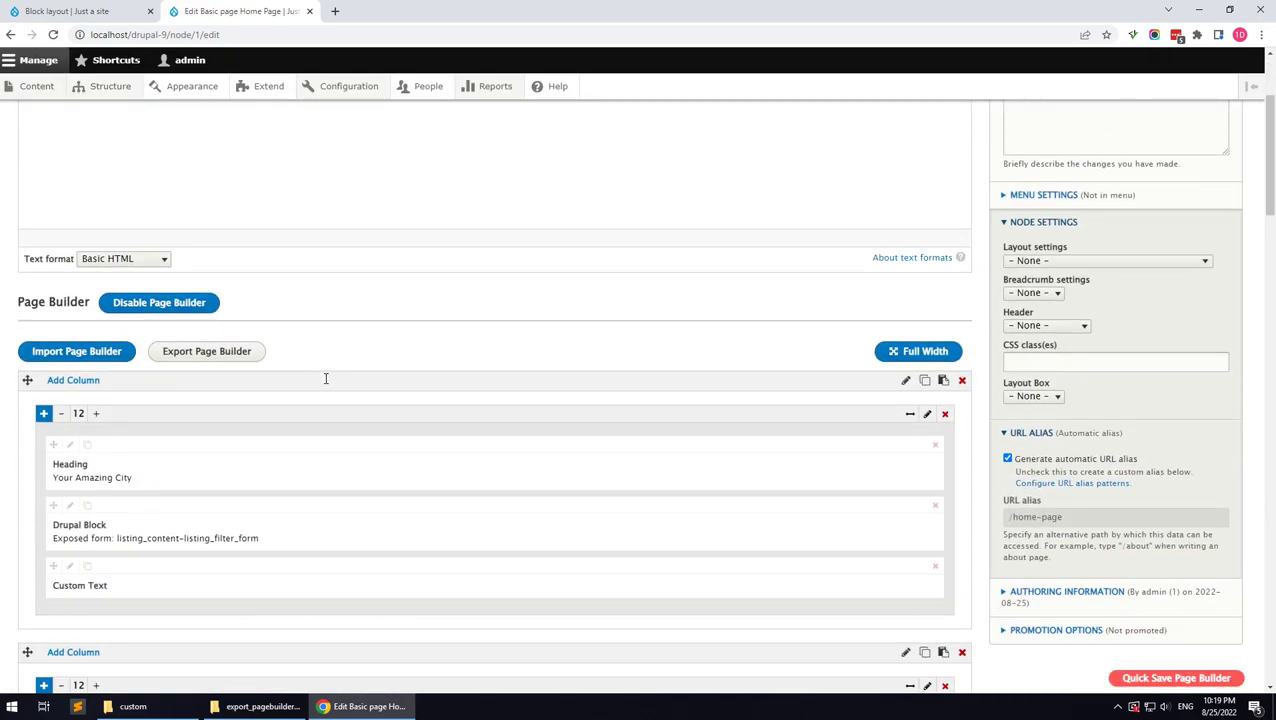
Step: Set the Home Page's layout to Fullwith no sidebar (use for block builder), disable its breadcrumb and save the page
scroll(902, 308, down, 2)
scroll(1066, 272, up, 1)
click(1066, 197)
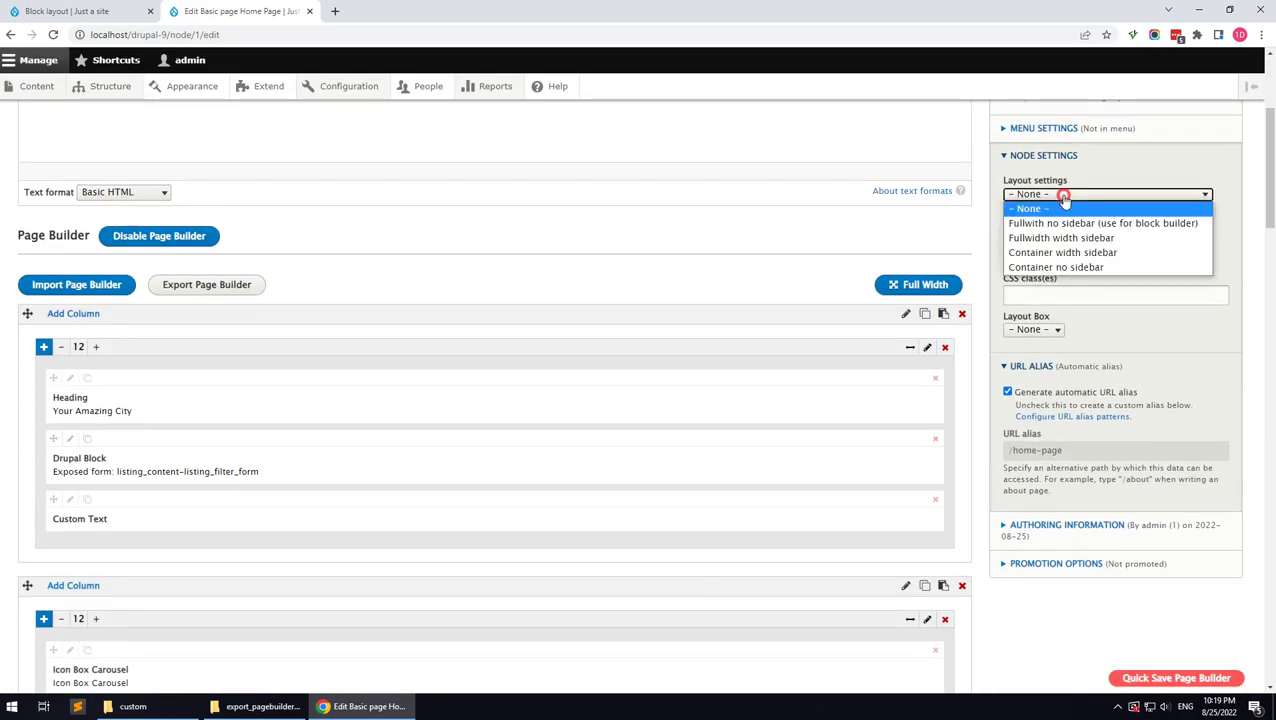
click(1035, 223)
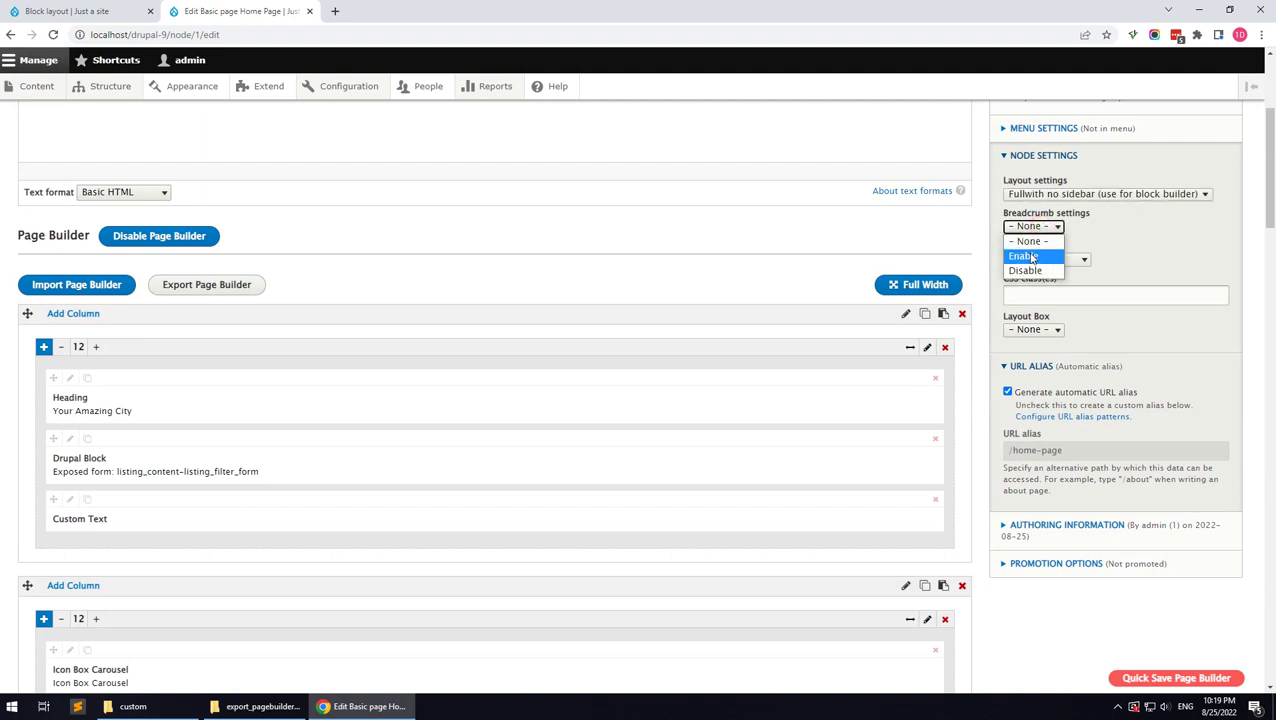
click(1045, 259)
click(1040, 273)
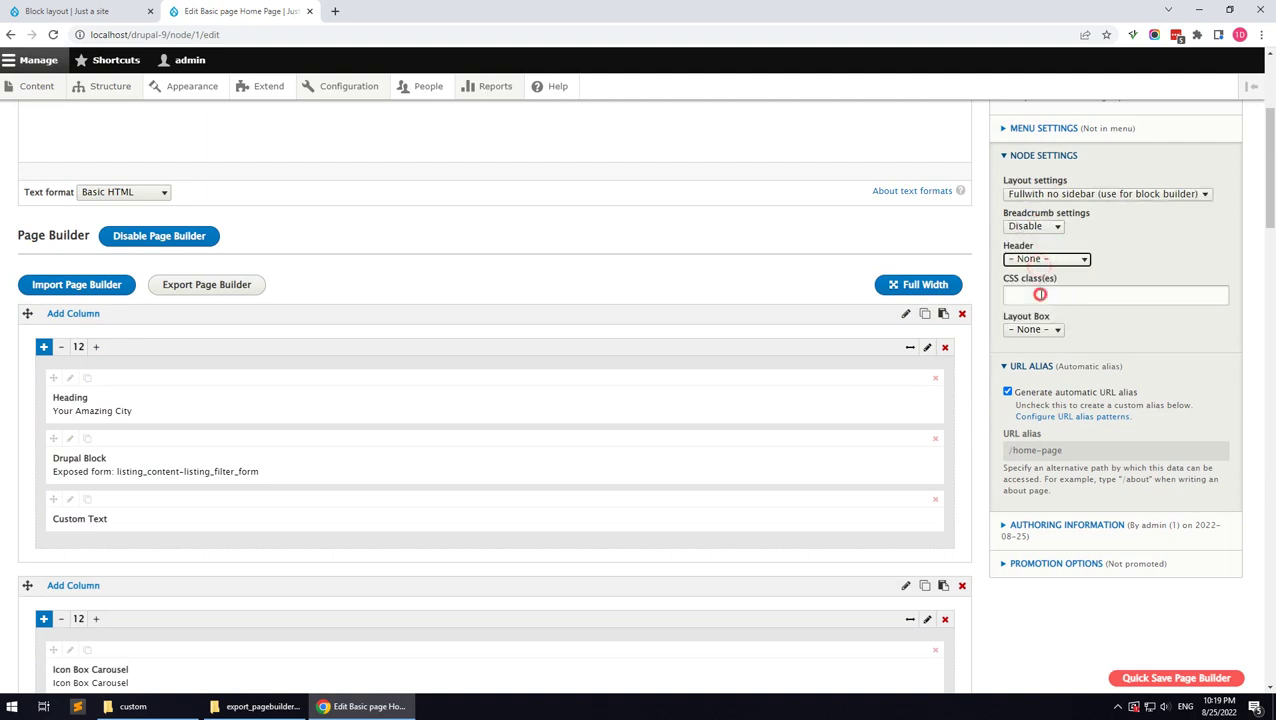
click(1093, 326)
scroll(611, 490, down, 20)
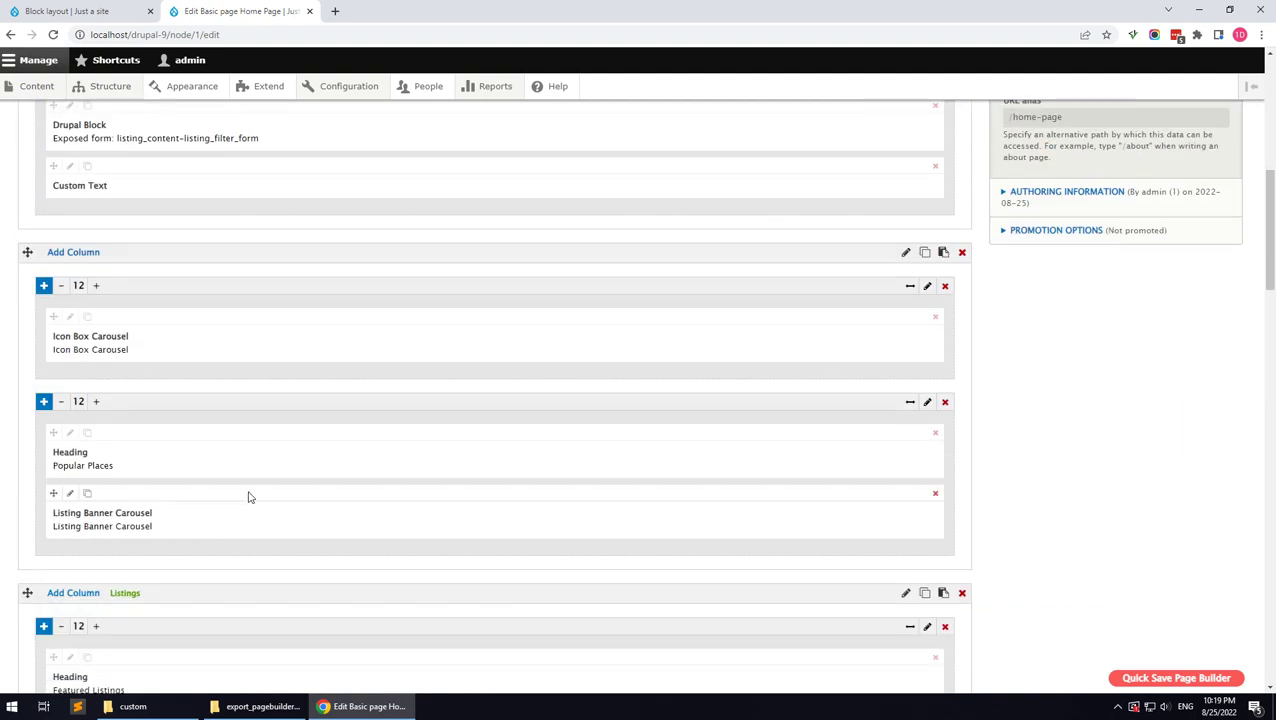
scroll(115, 585, down, 10)
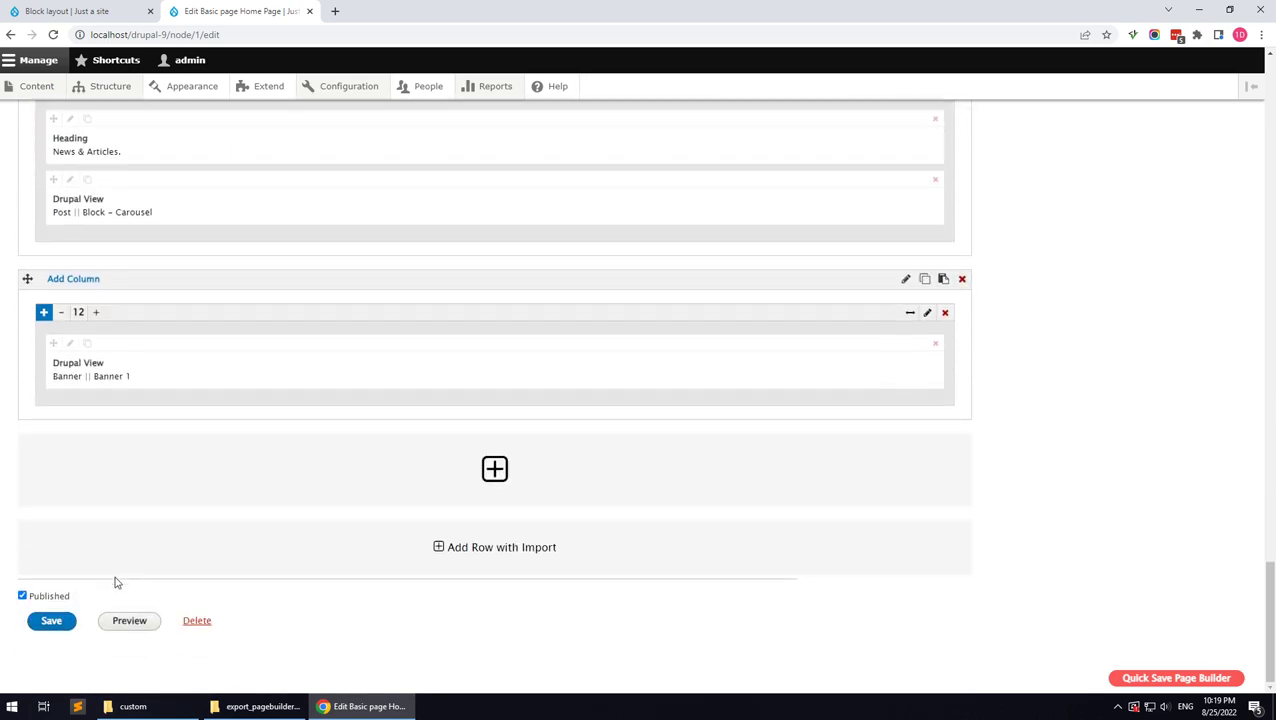
click(62, 622)
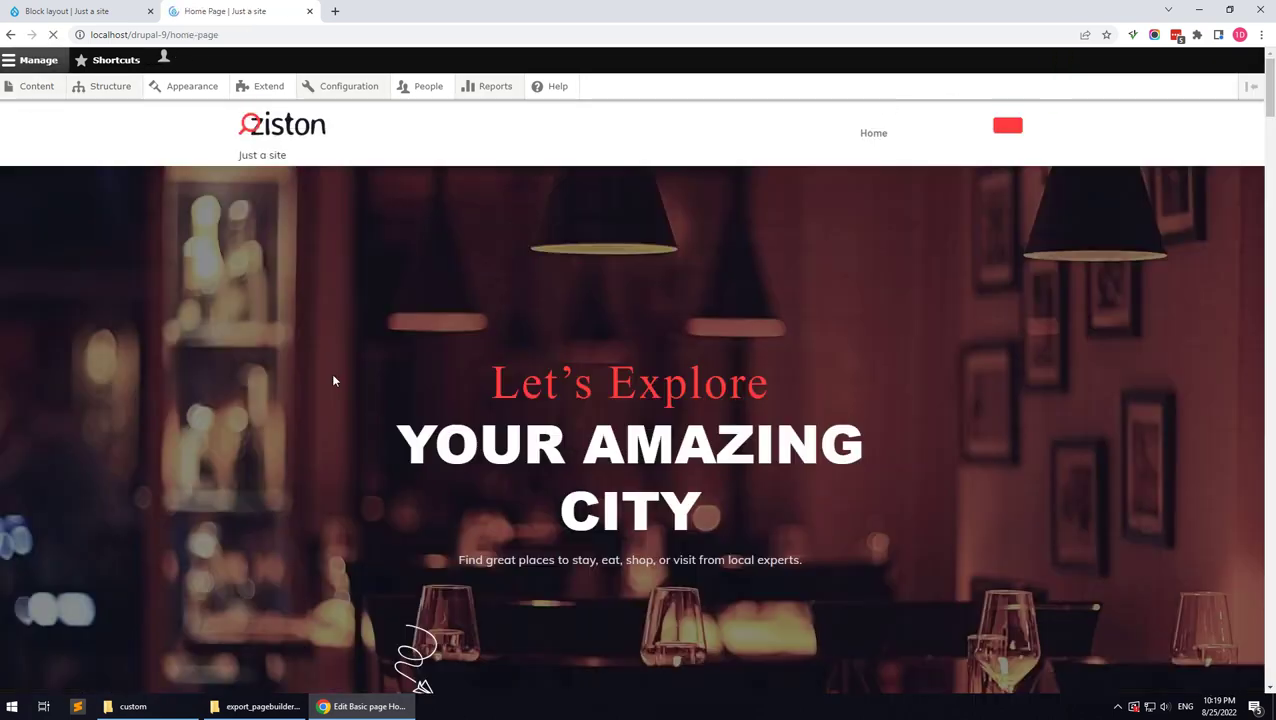
Step: Examine the sections of the saved Home Page to check the imported page builder content
scroll(398, 393, down, 5)
scroll(398, 393, down, 20)
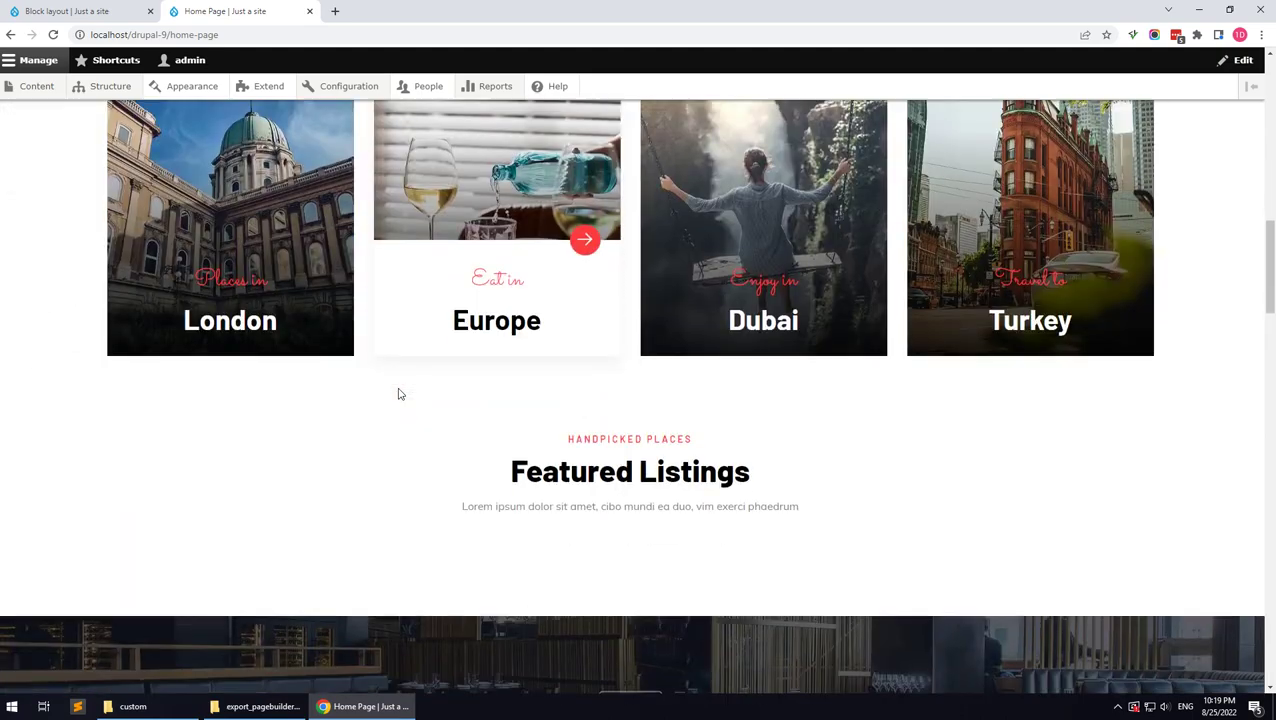
scroll(398, 393, down, 12)
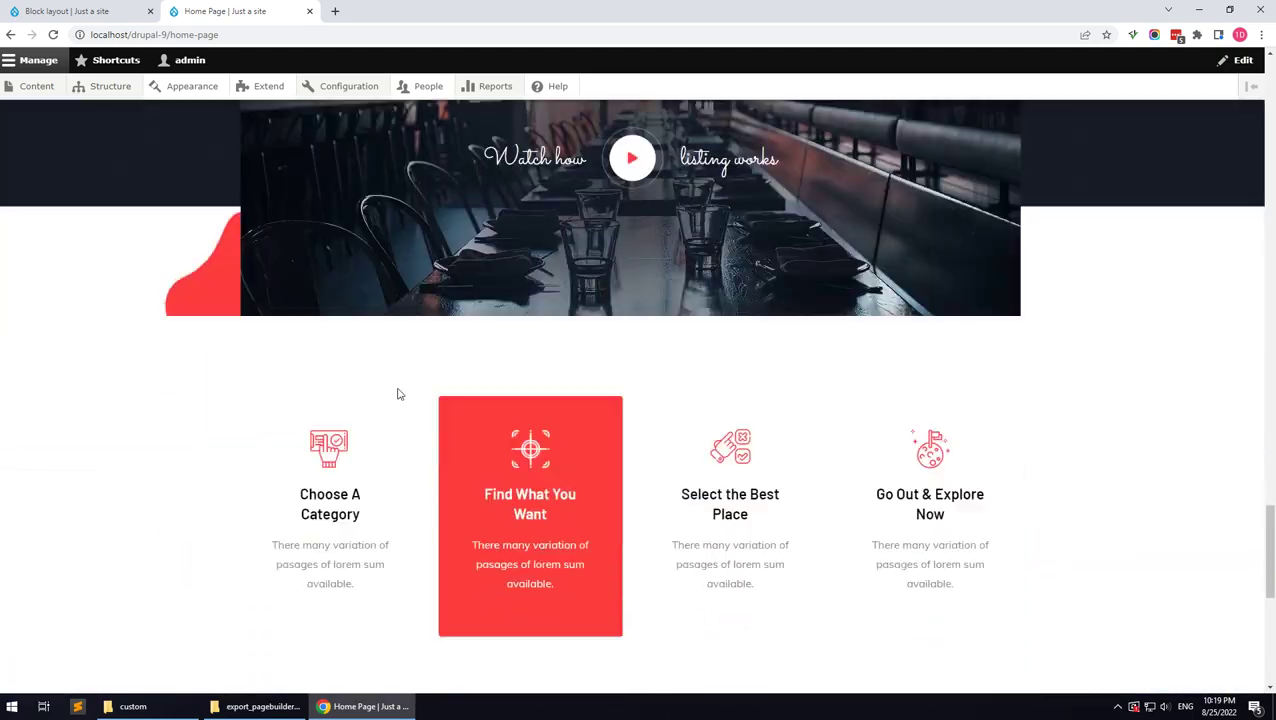
scroll(397, 394, up, 9)
scroll(397, 393, up, 18)
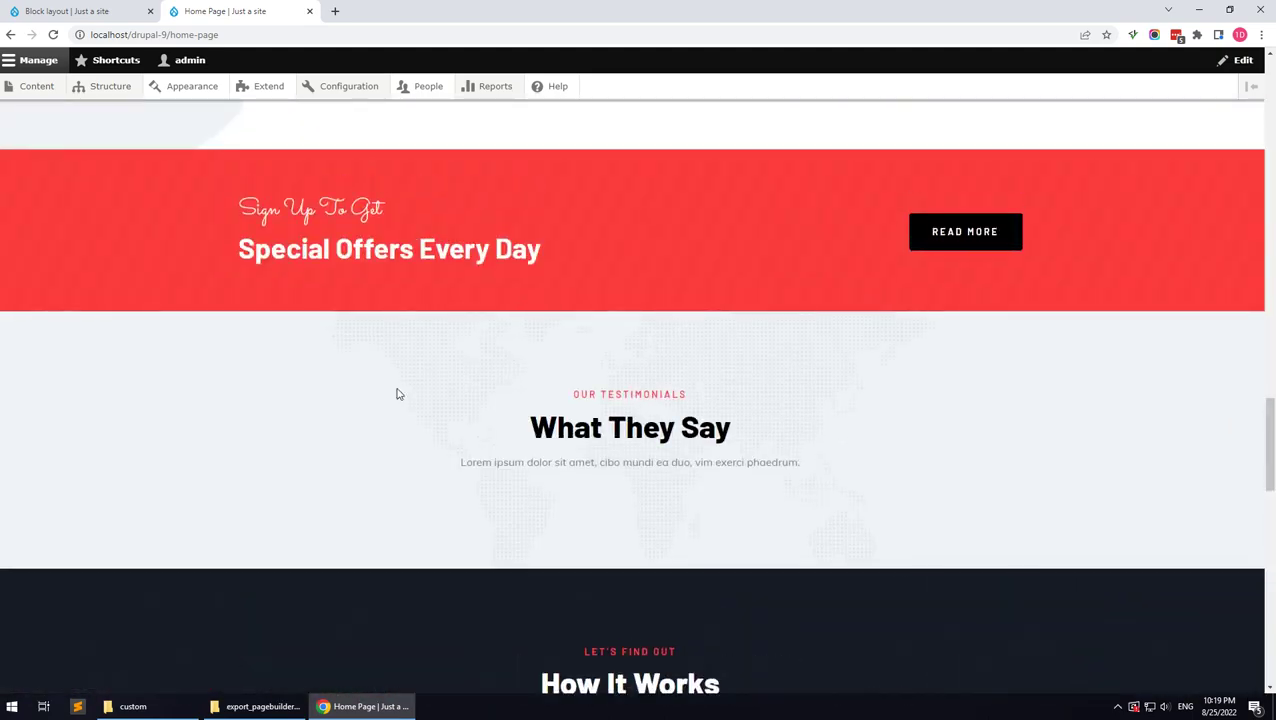
scroll(397, 393, up, 10)
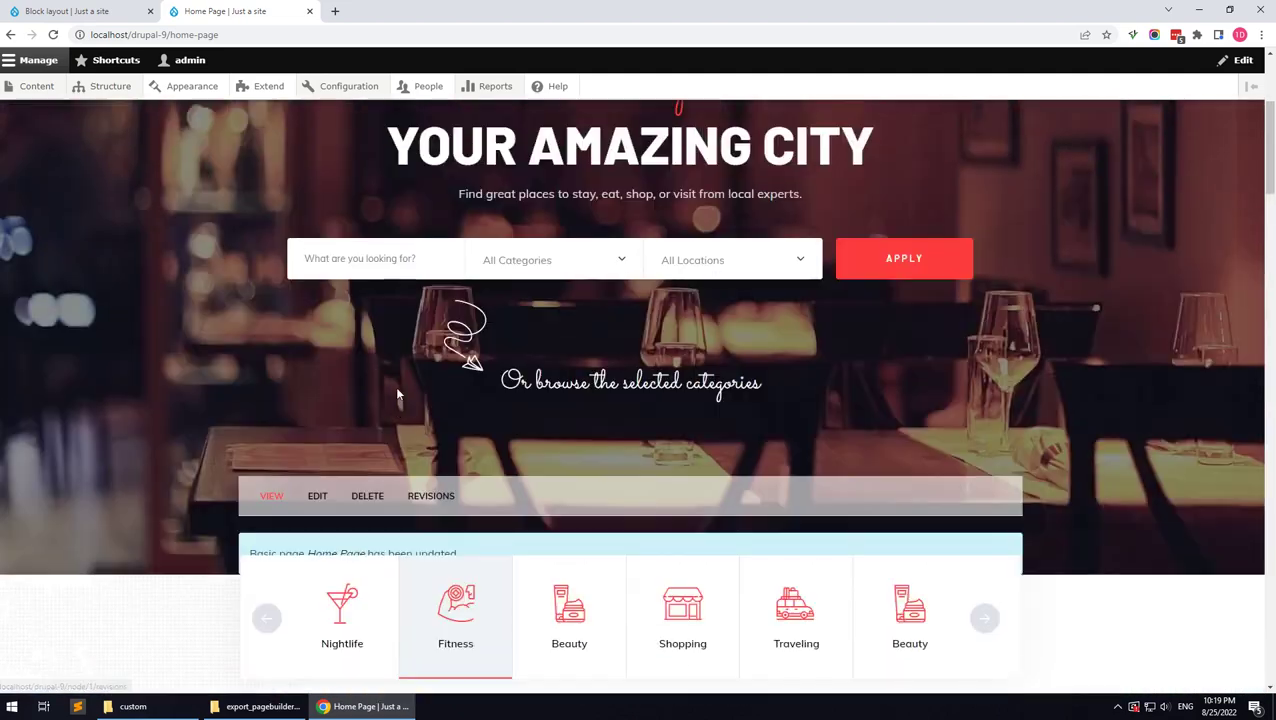